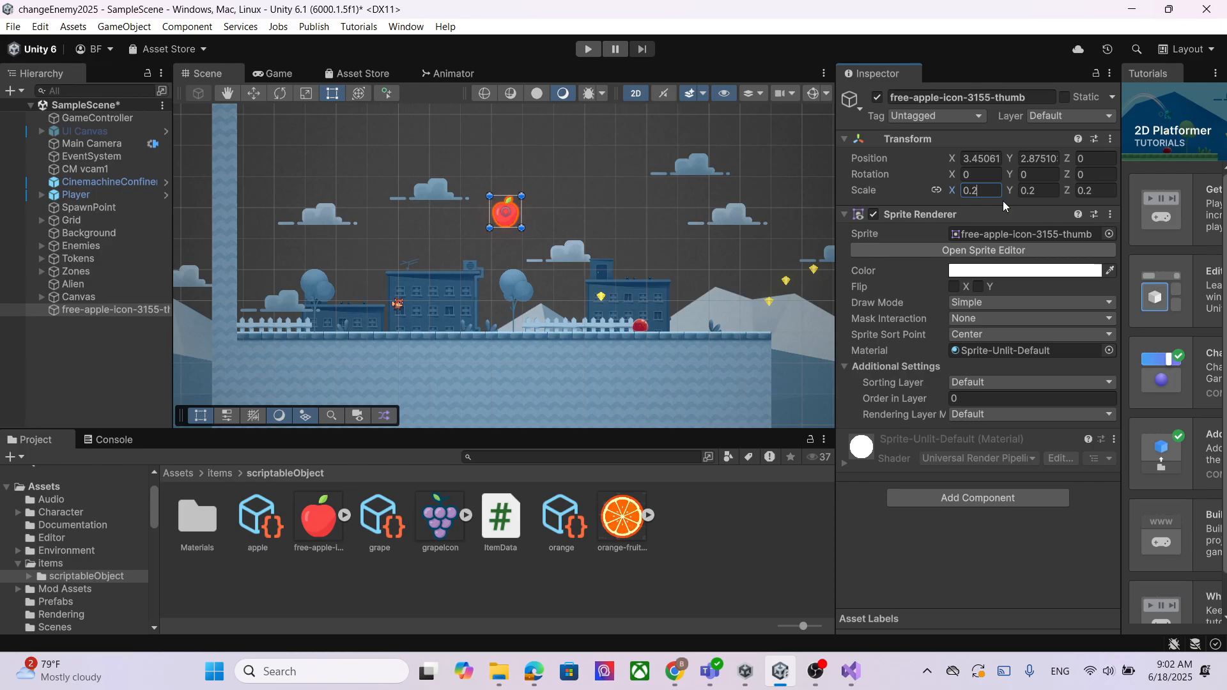
Set the apple sprite's scale to 0.15 on all axes and move it to about X 1.93, Y 0.26
key(BackSpace)
text(15)
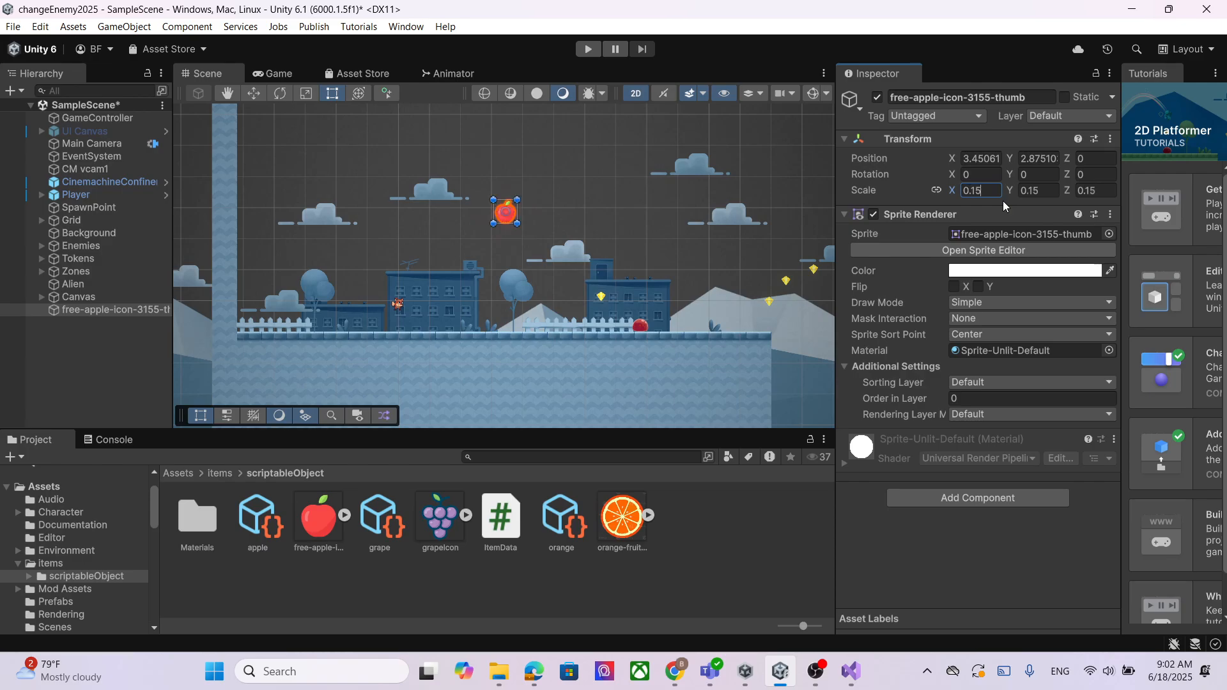
click(254, 93)
drag(503, 149, 505, 232)
drag(575, 299, 527, 298)
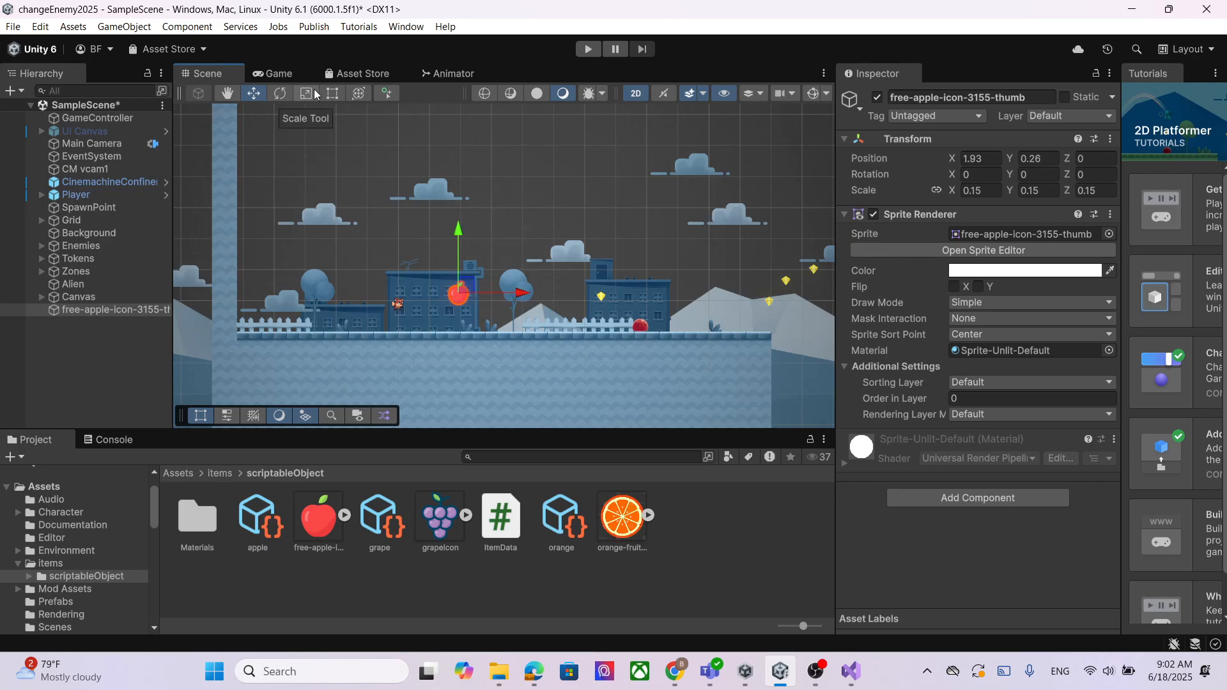
Resize the apple sprite with the Rect tool to a scale of about 0.159 by 0.158 and rotate it about 1.48° around Z
click(334, 93)
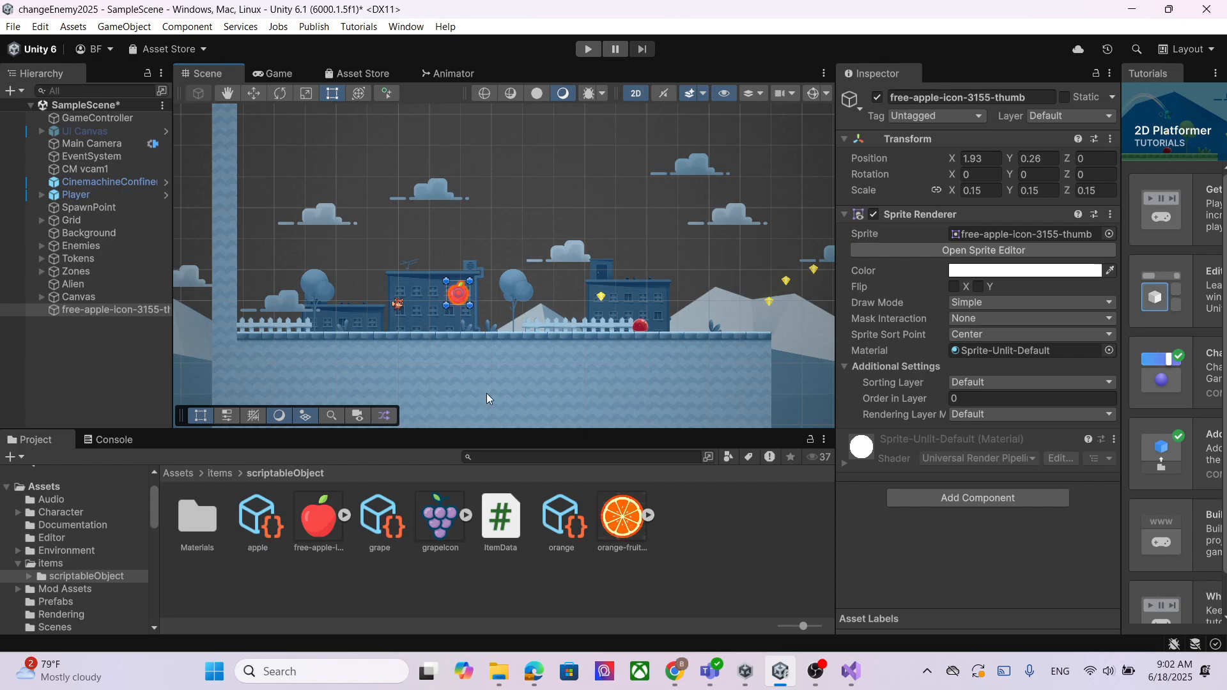
mouse_move(471, 304)
mouse_down()
mouse_move(488, 316)
mouse_move(477, 307)
mouse_up()
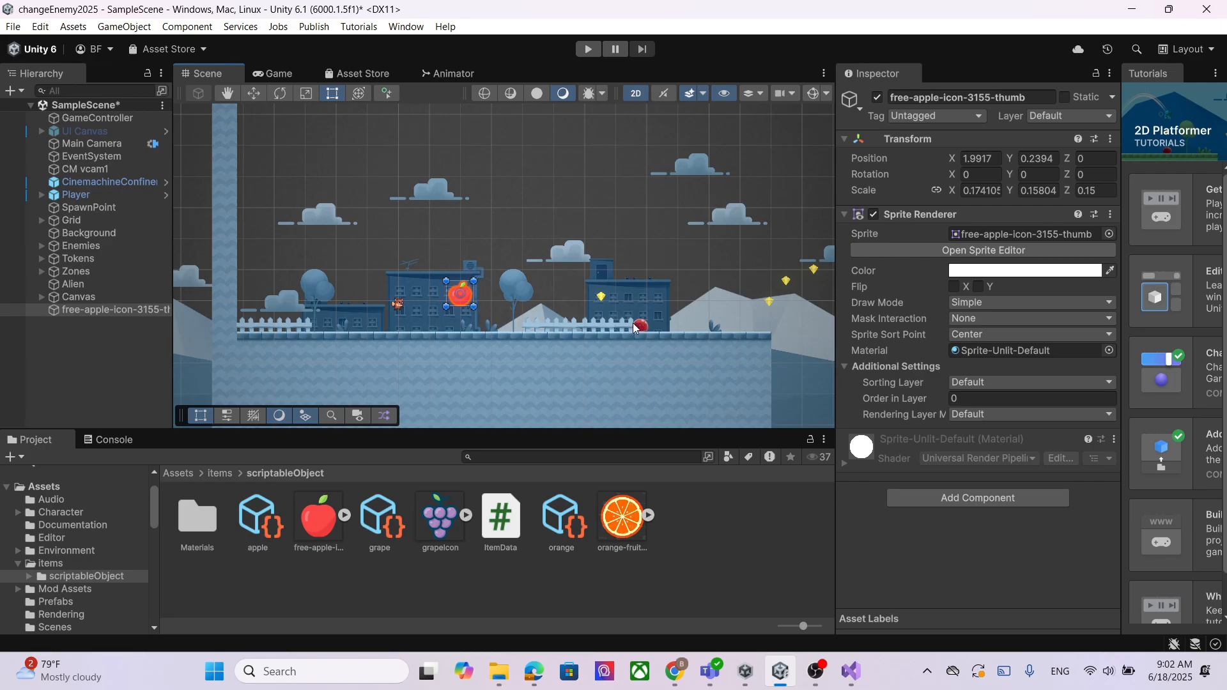
scroll(483, 300, up, 3)
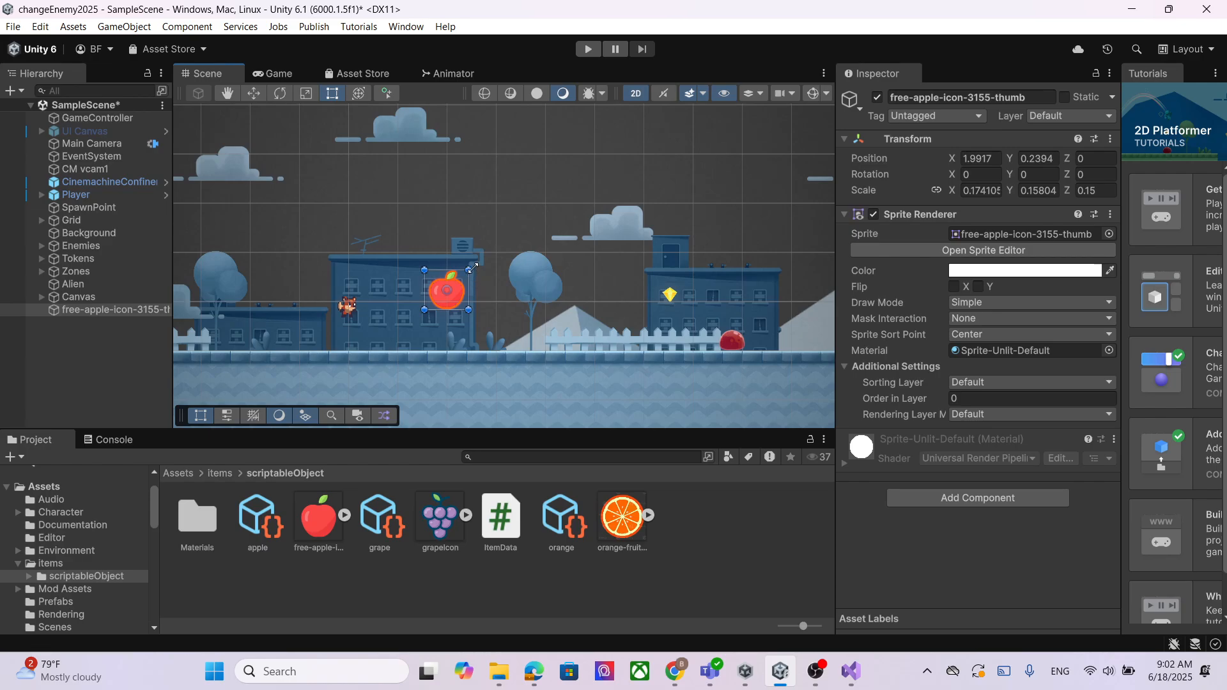
drag(472, 271, 466, 272)
click(362, 94)
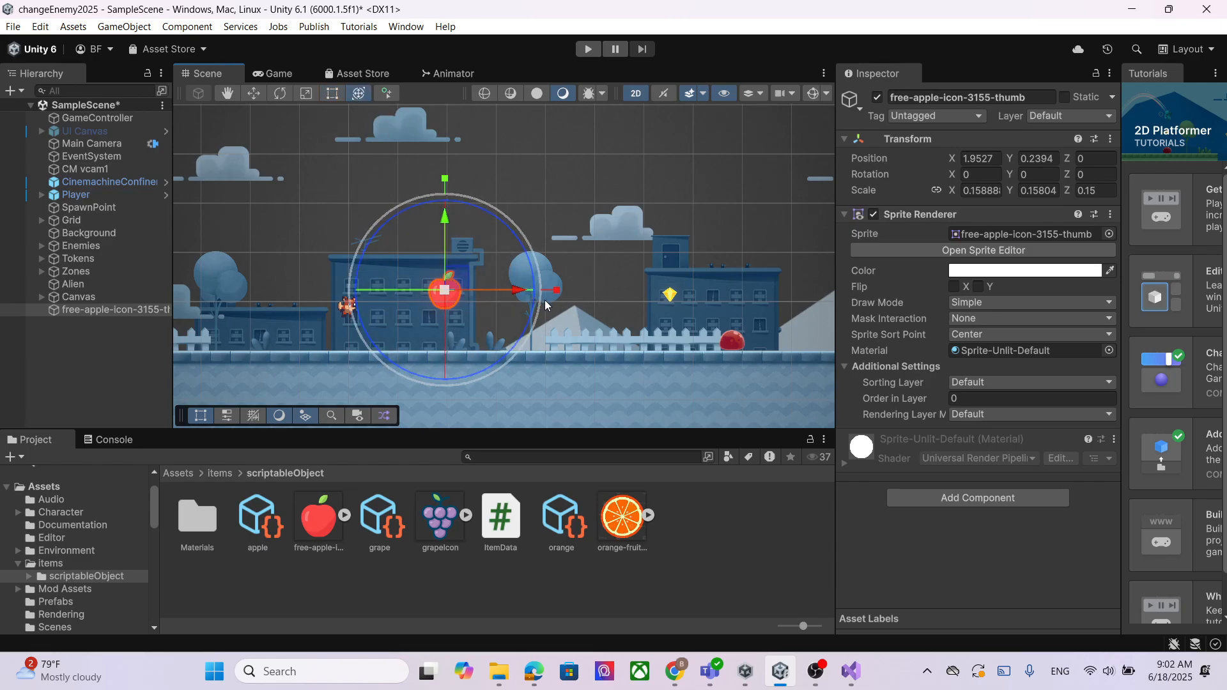
drag(536, 275, 539, 266)
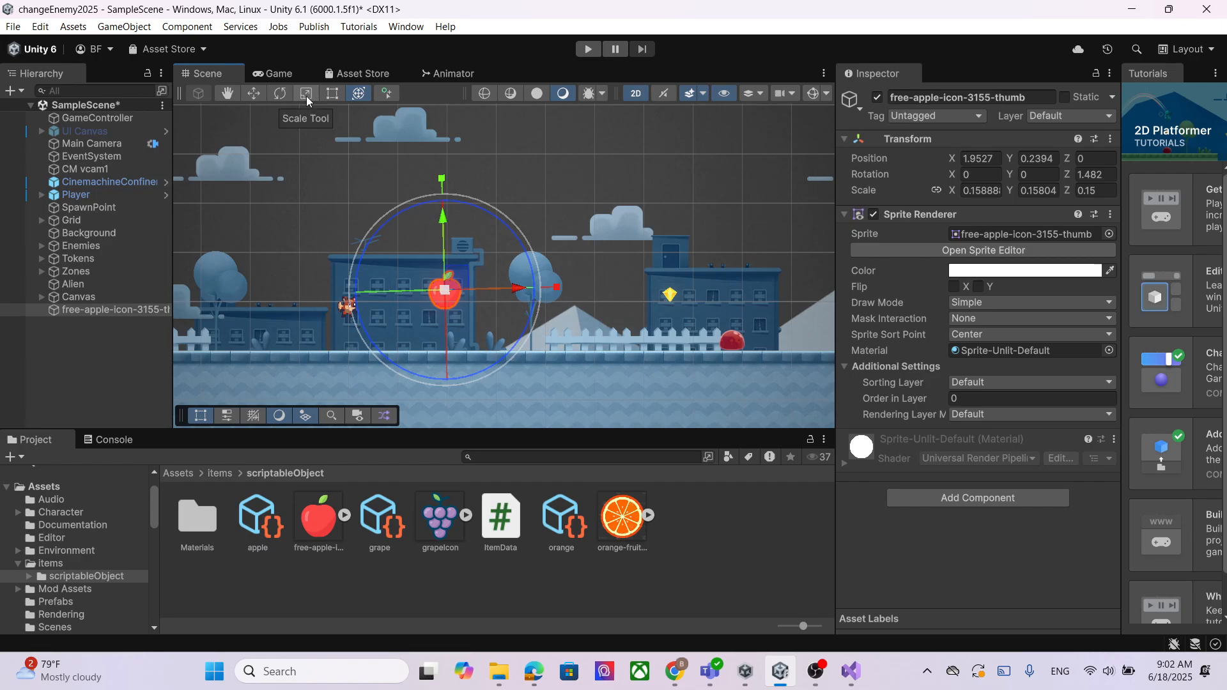
Set the apple sprite's X scale to 0.1, keeping the axes linked
click(225, 98)
drag(625, 214, 660, 181)
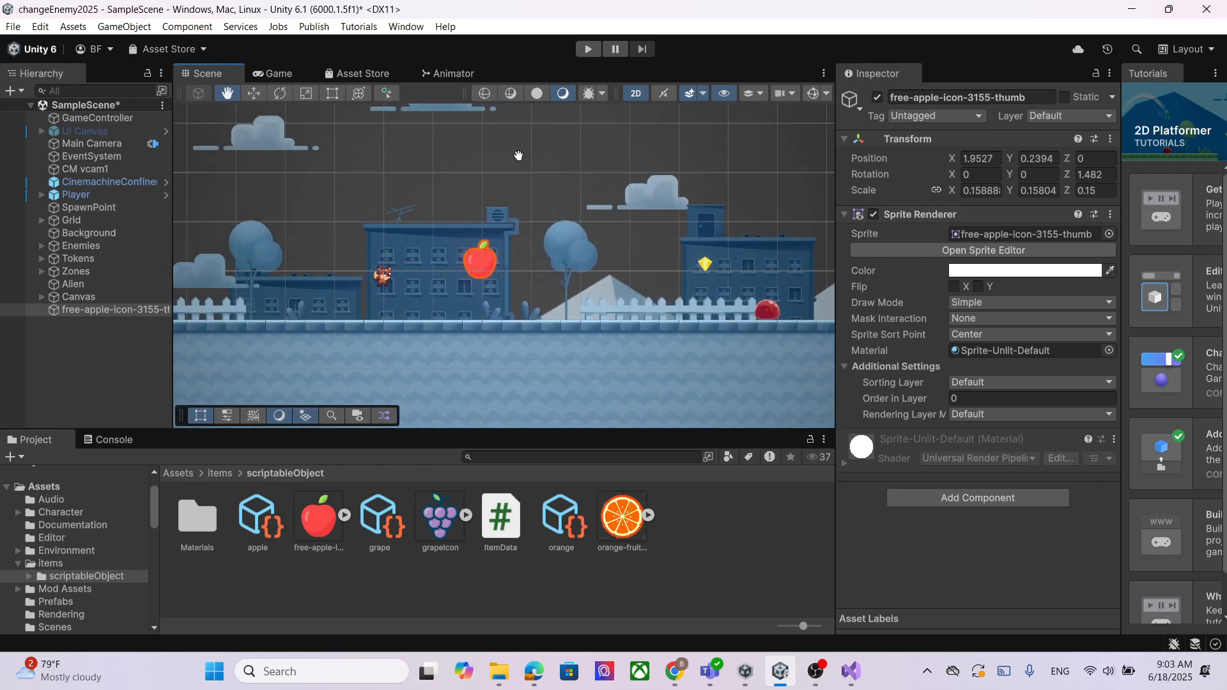
drag(505, 165, 478, 179)
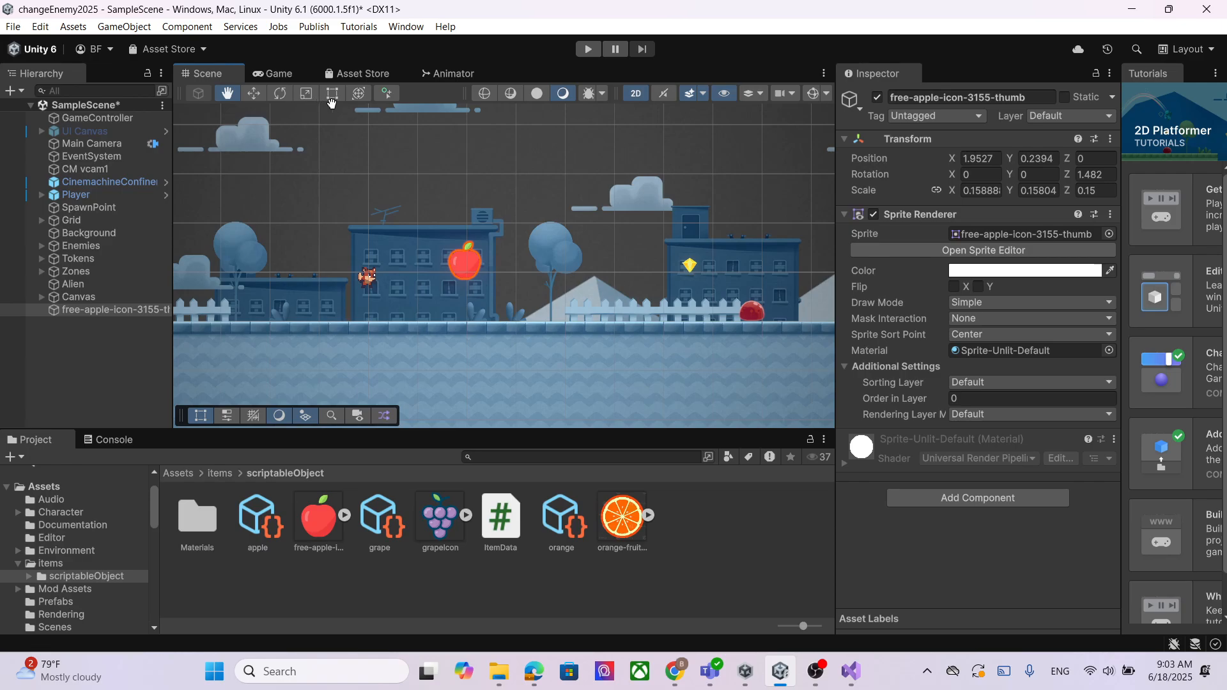
scroll(521, 293, up, 1)
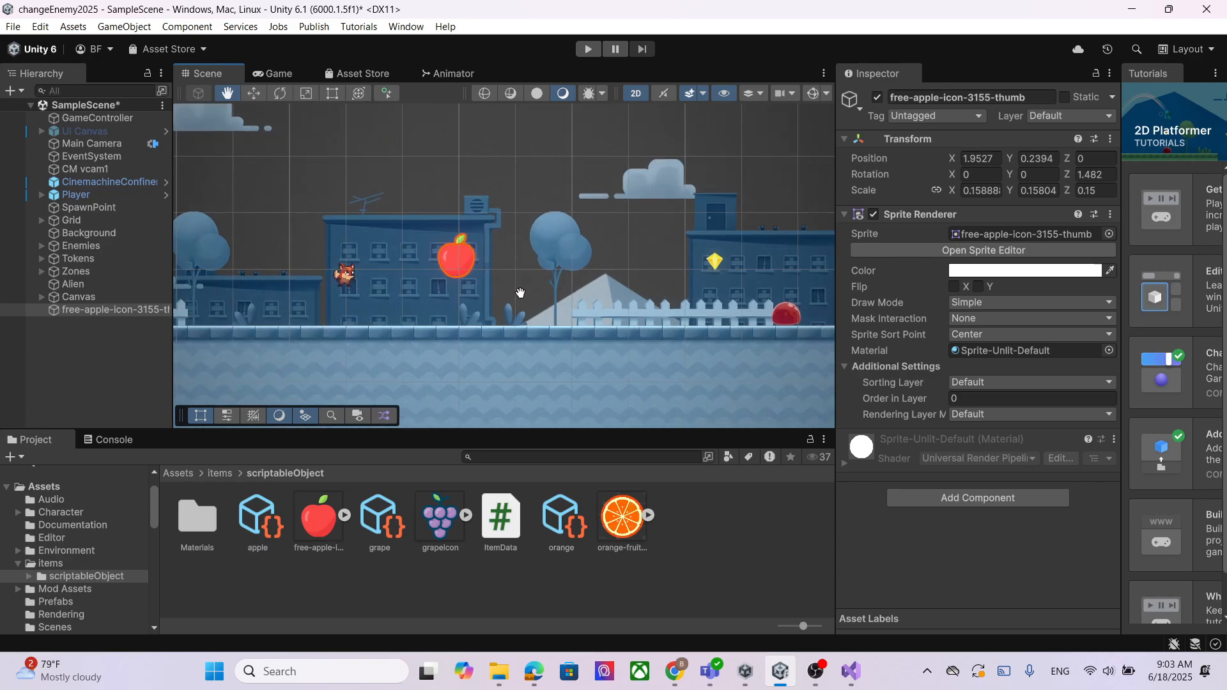
scroll(520, 293, down, 2)
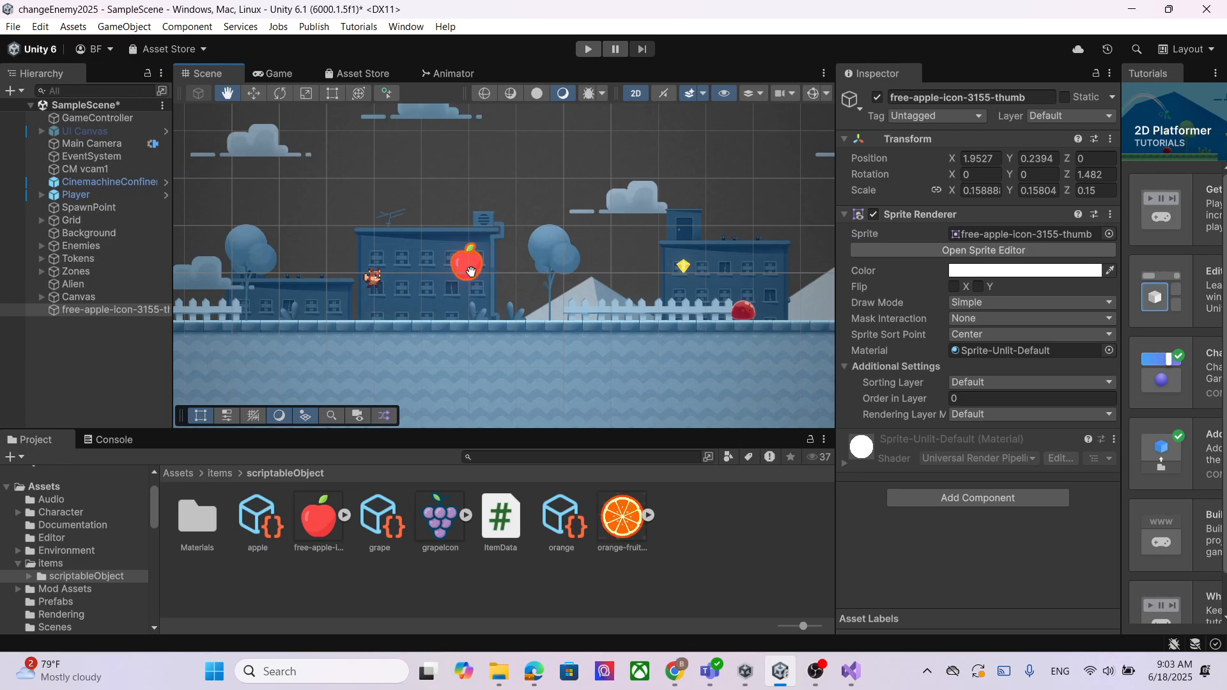
click(120, 364)
click(106, 313)
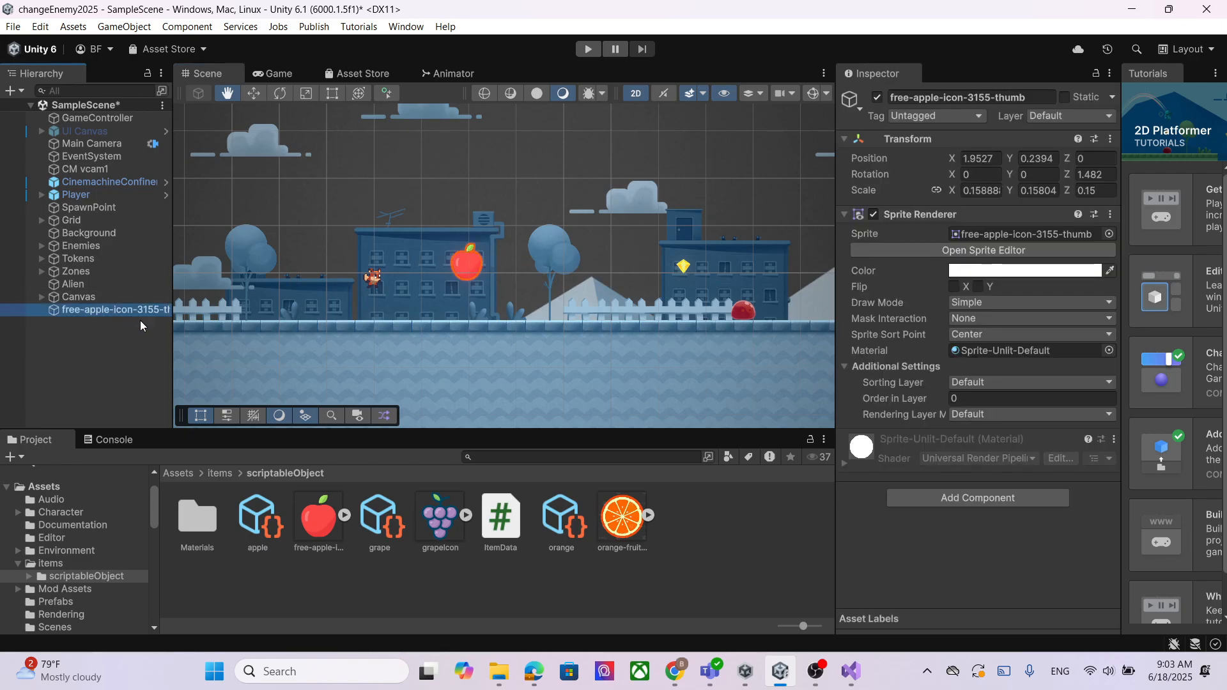
click(981, 191)
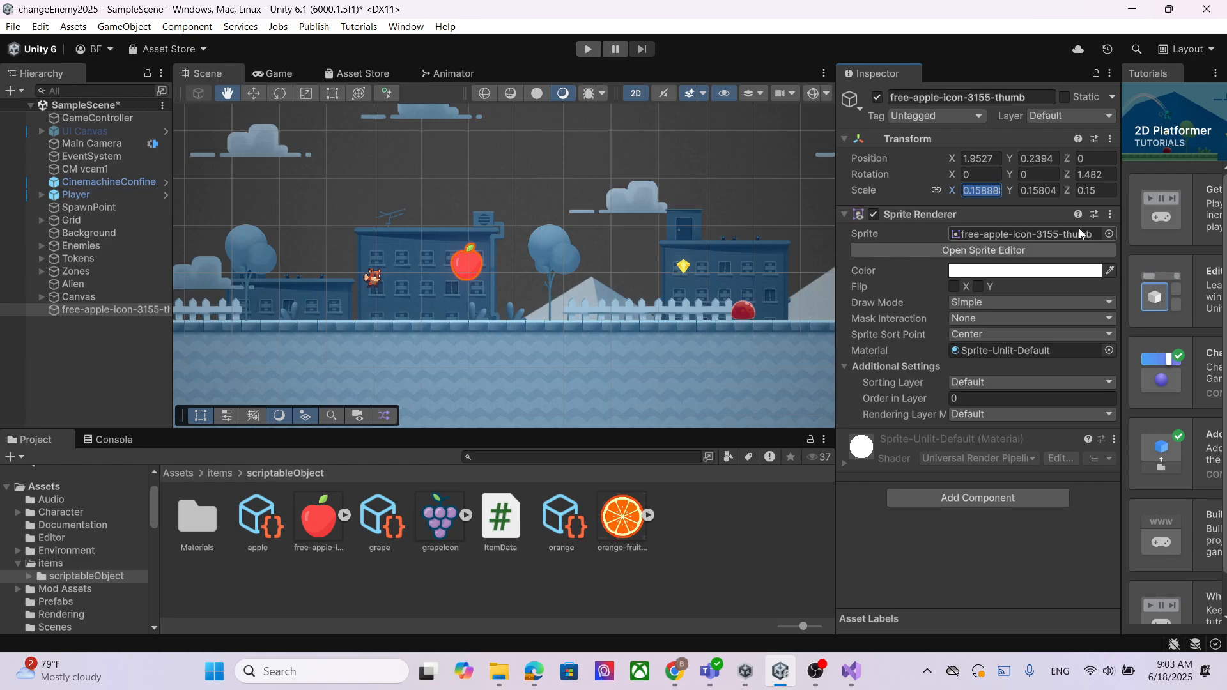
text(0.1)
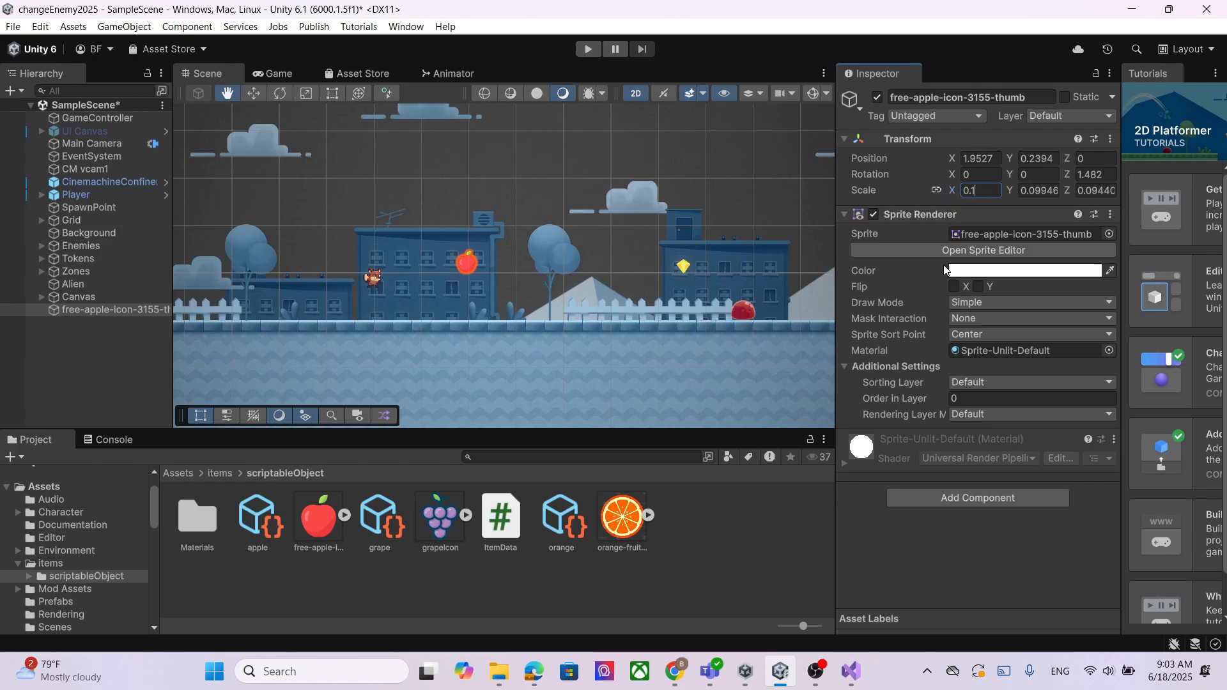
Move the apple sprite down toward the ground to about X 1.96, Y -0.22
scroll(493, 296, up, 2)
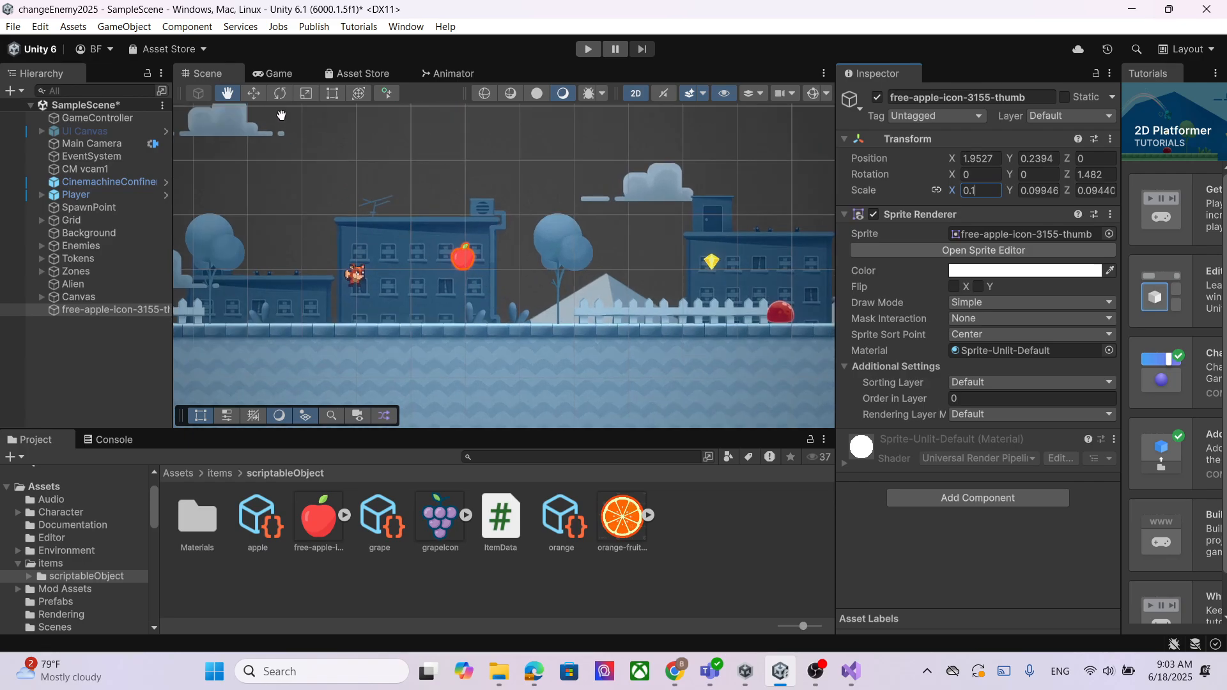
click(253, 93)
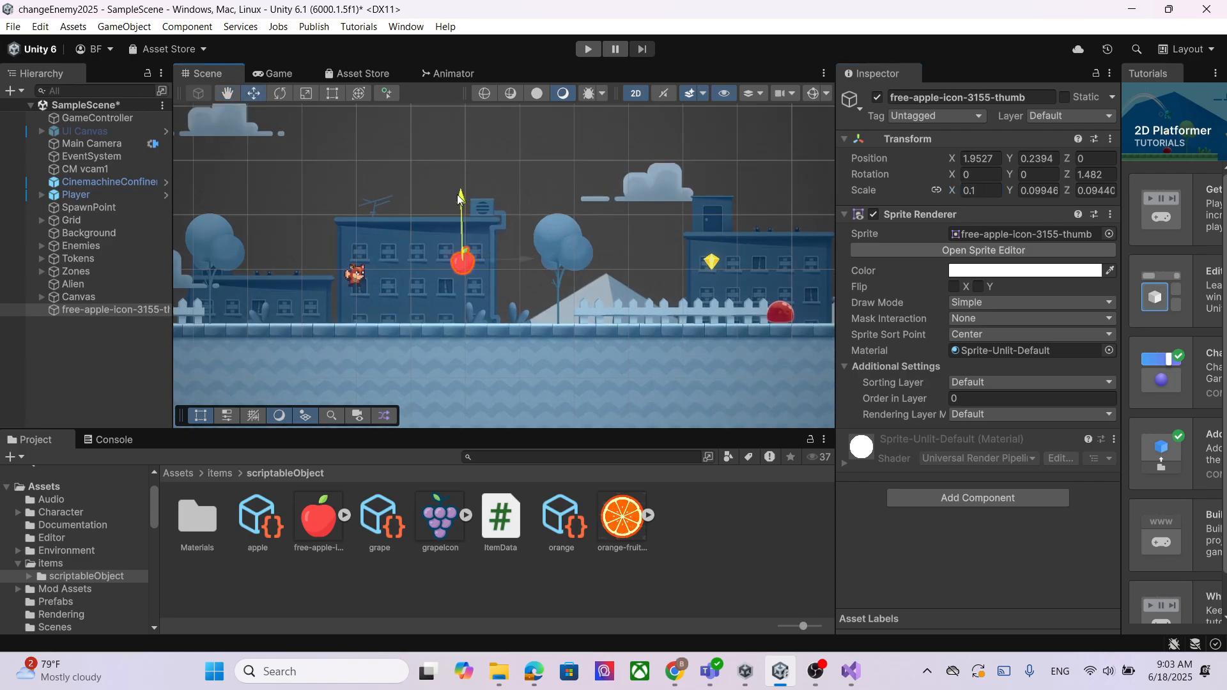
drag(458, 195, 458, 219)
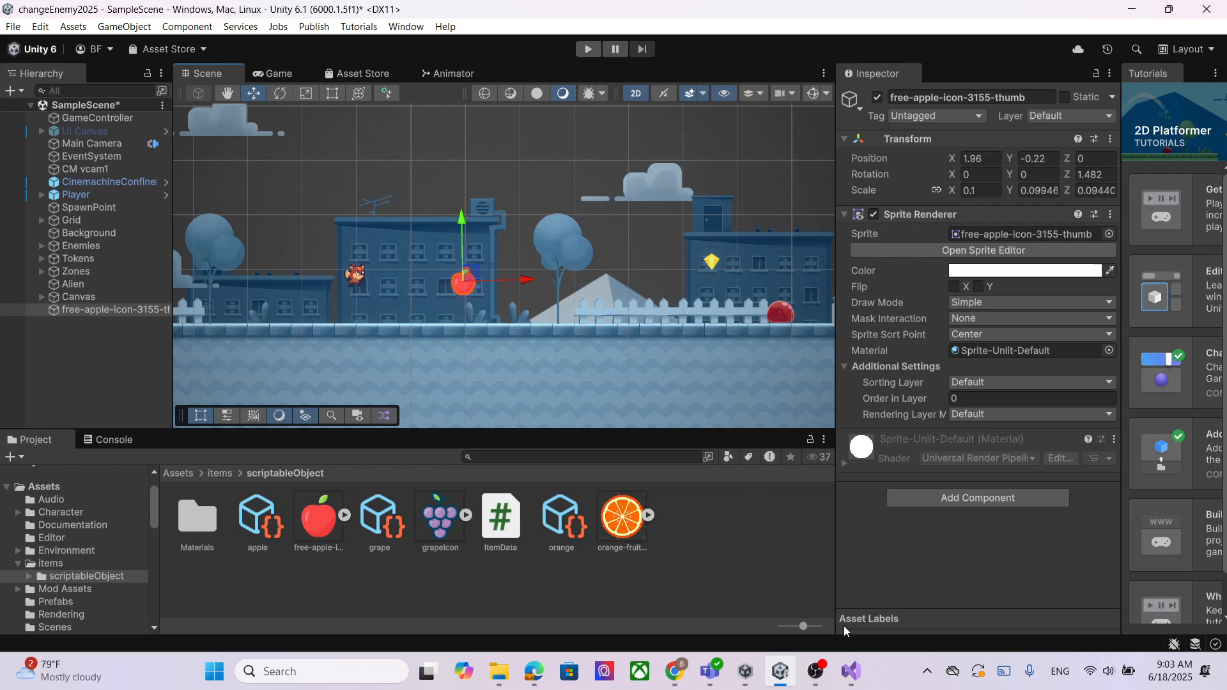
Check the circle collider instructions in the pickup guide in Chrome and return to Unity
click(675, 672)
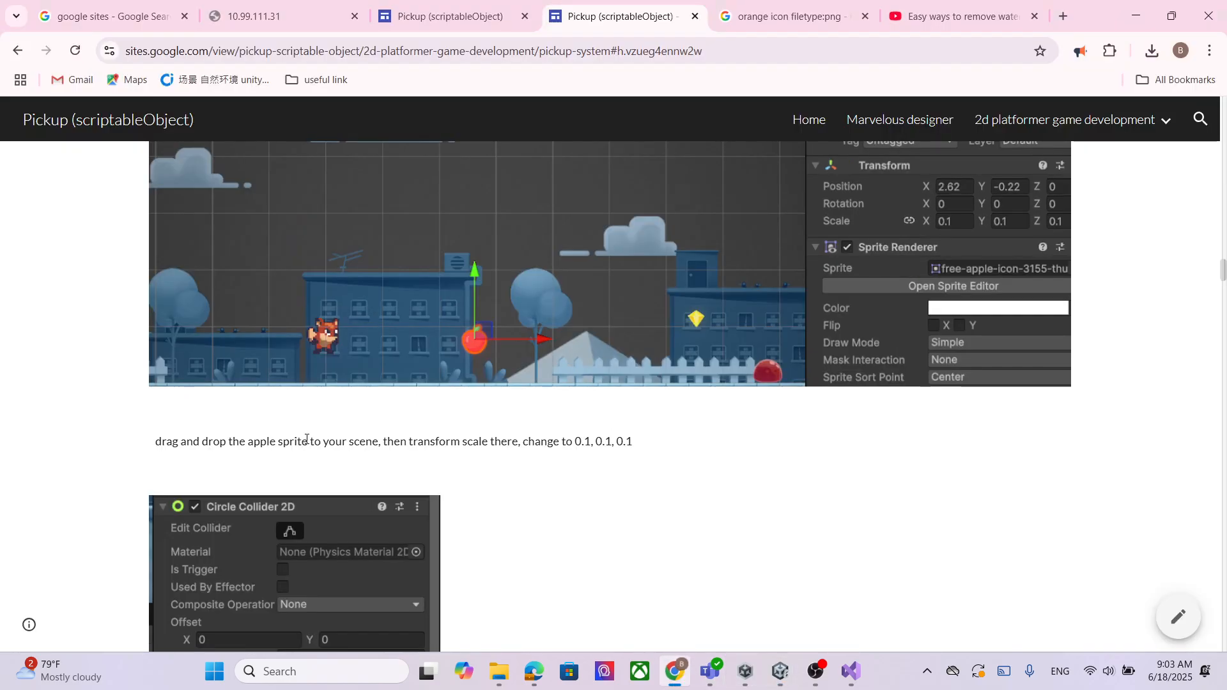
scroll(307, 439, down, 4)
scroll(448, 364, down, 1)
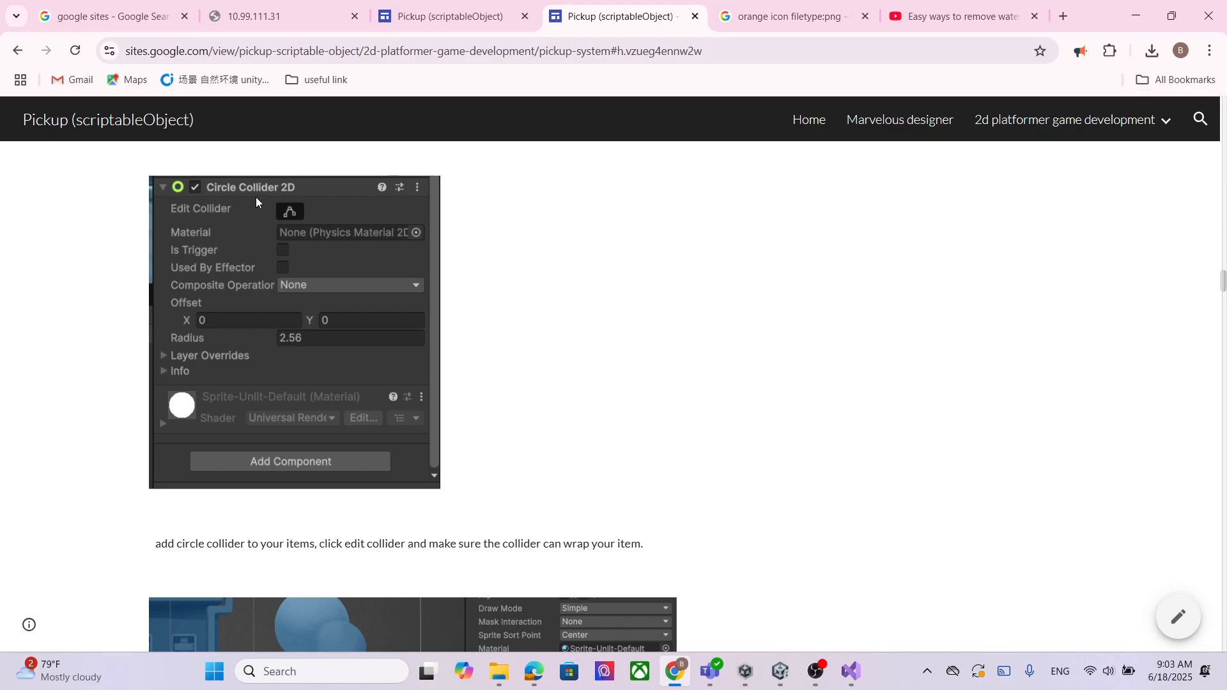
click(1136, 16)
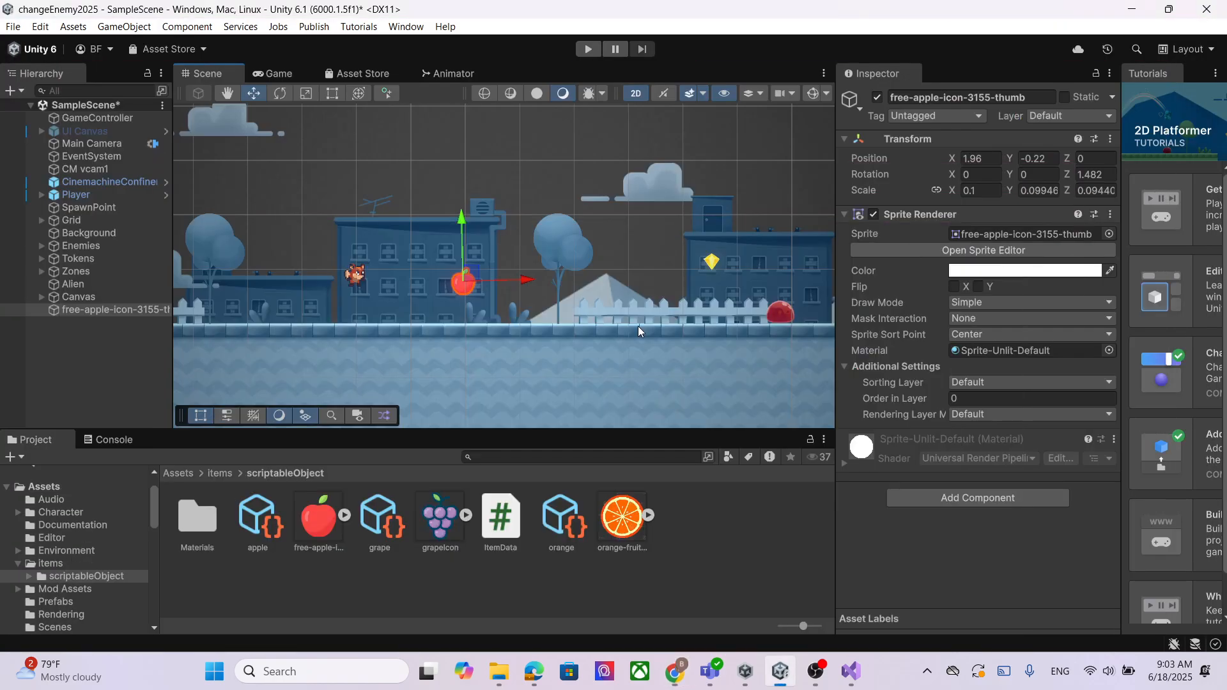
Add a Circle Collider 2D to the apple and fit its outline around the fruit with a radius of about 2.37
click(992, 500)
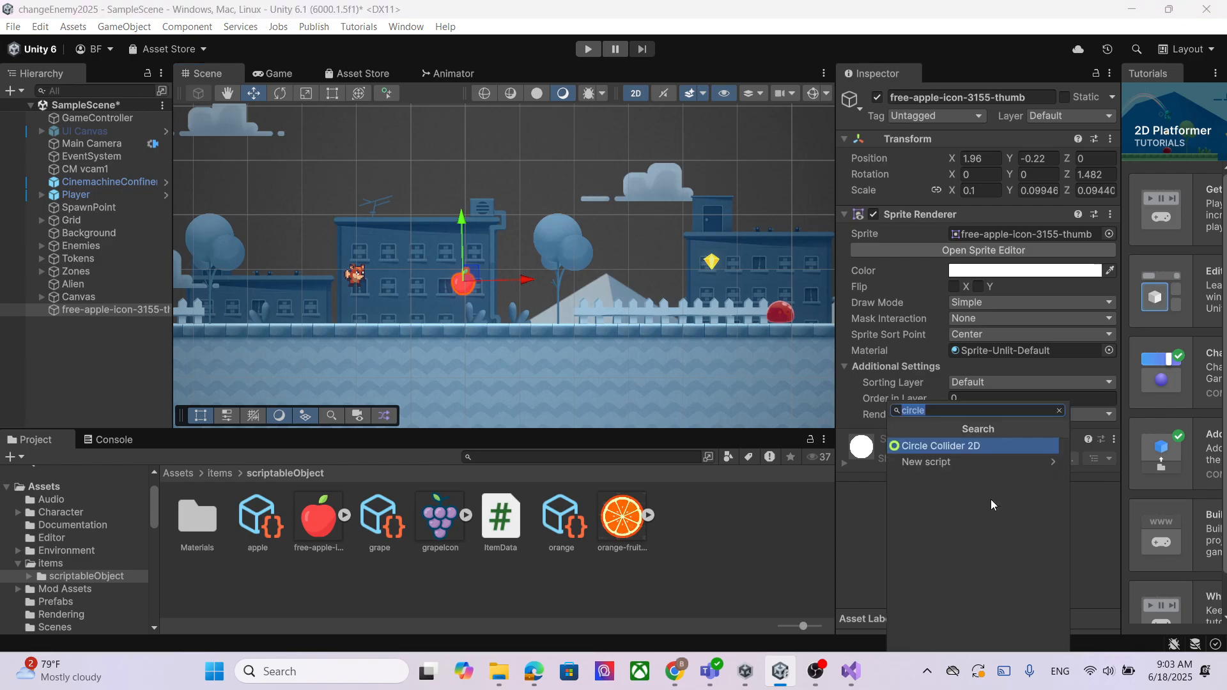
click(974, 446)
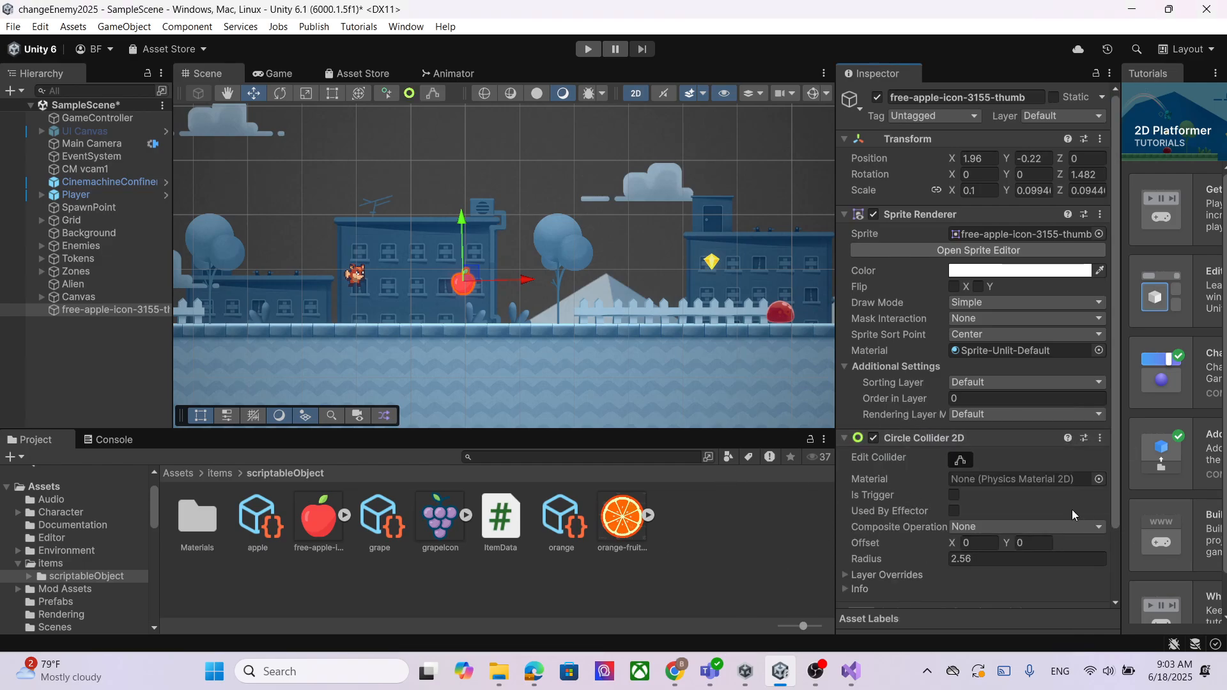
click(963, 459)
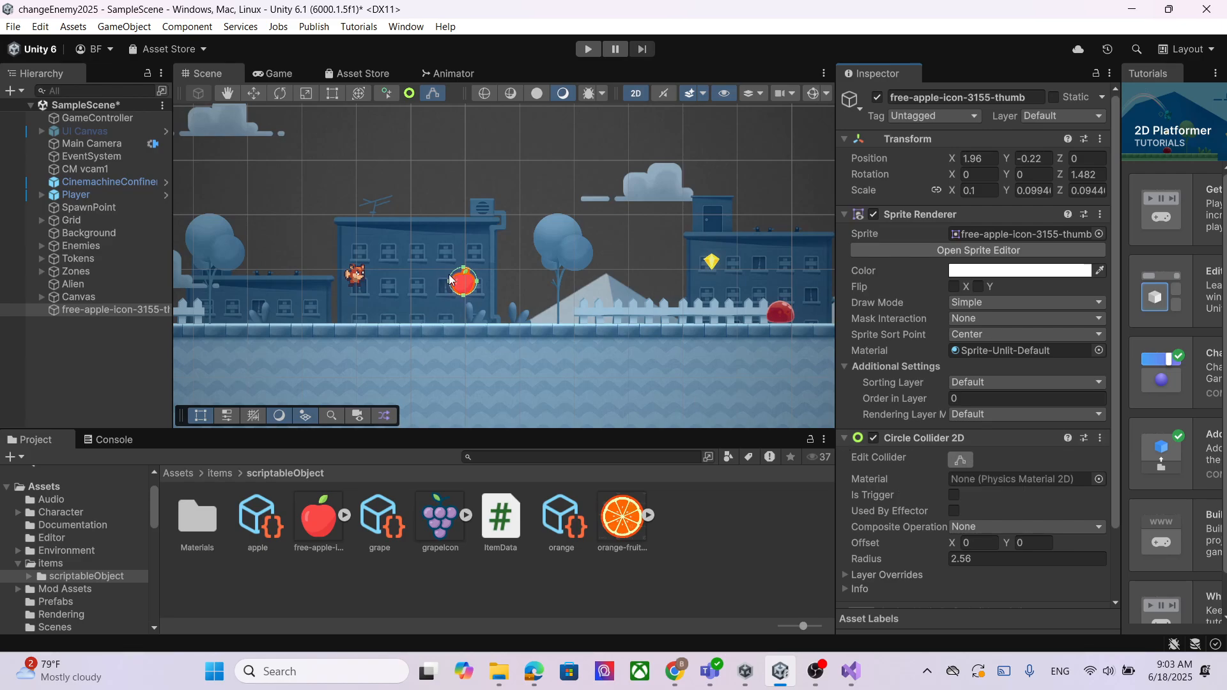
scroll(481, 287, up, 5)
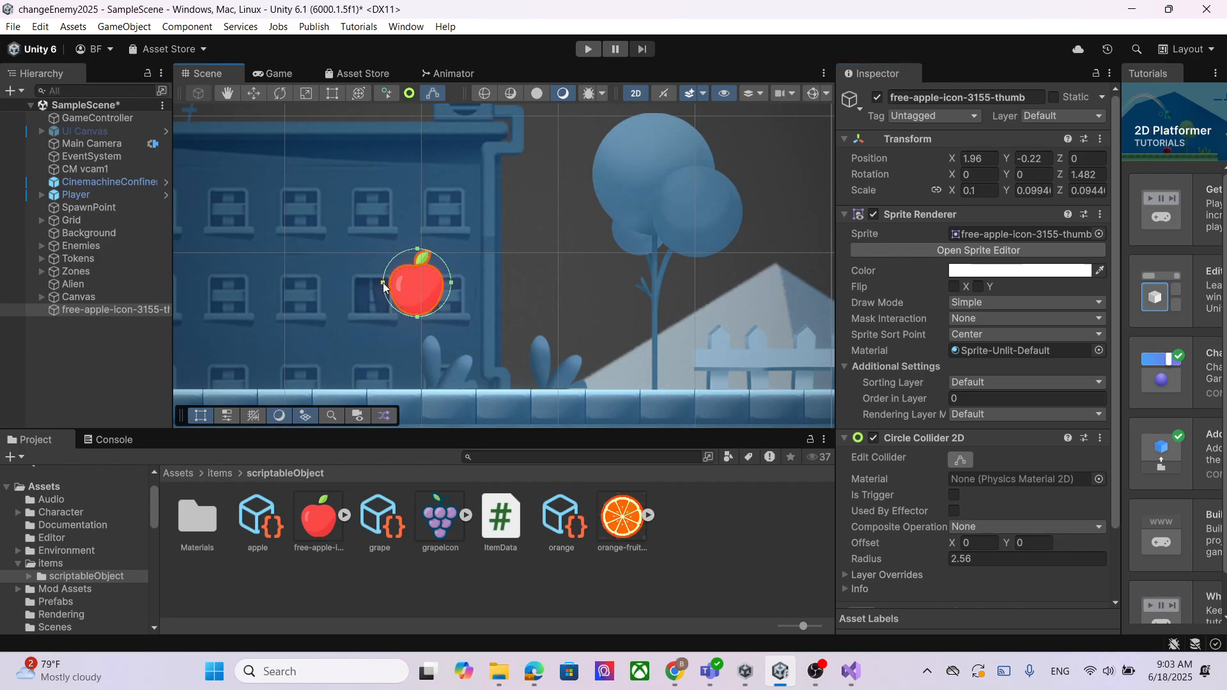
mouse_move(383, 286)
mouse_down()
mouse_move(447, 281)
mouse_move(414, 319)
mouse_move(385, 285)
mouse_up()
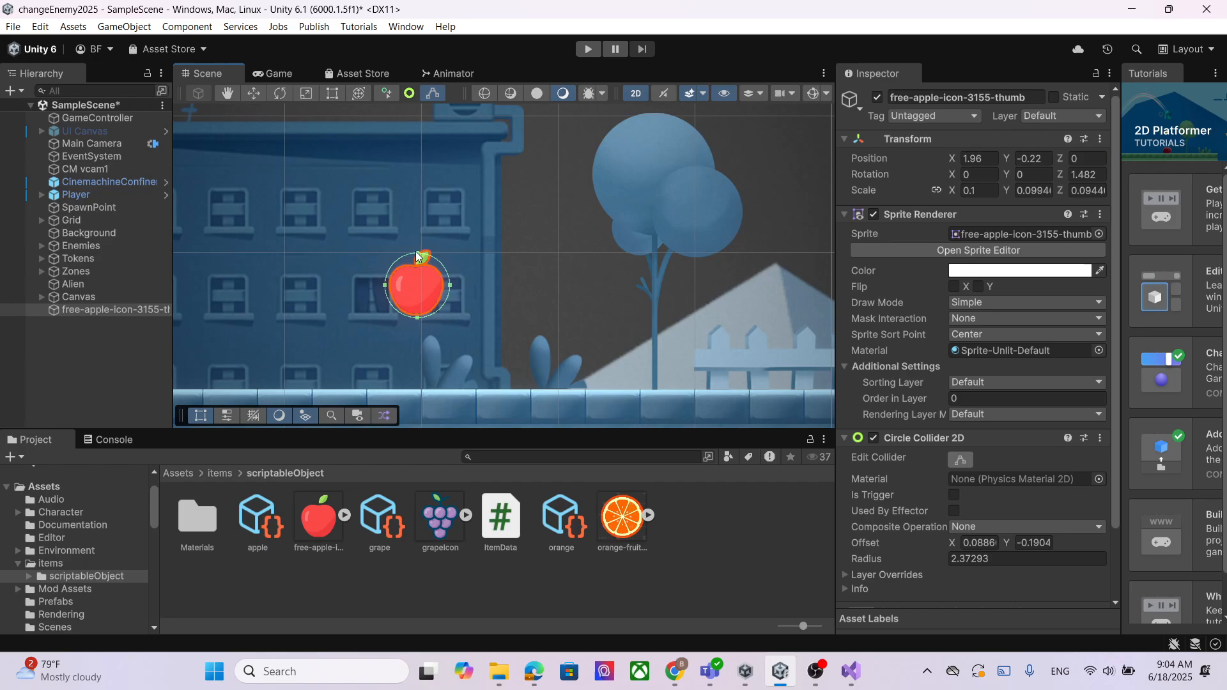
scroll(967, 433, down, 3)
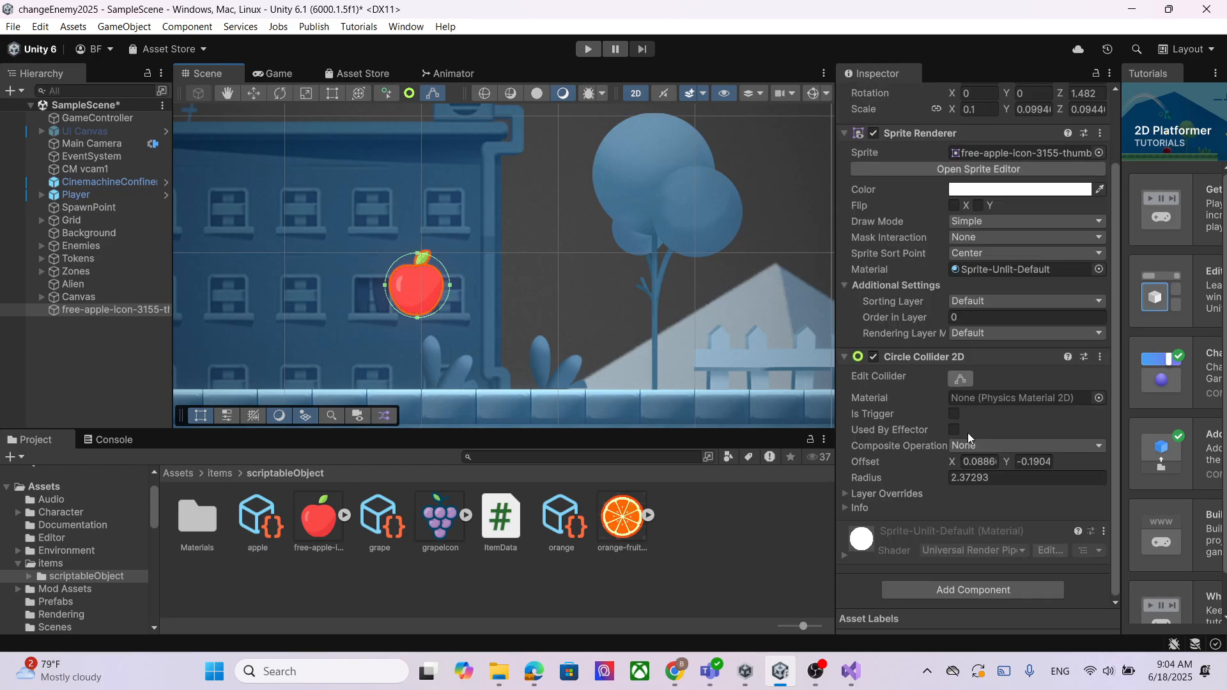
click(960, 381)
click(962, 381)
click(816, 671)
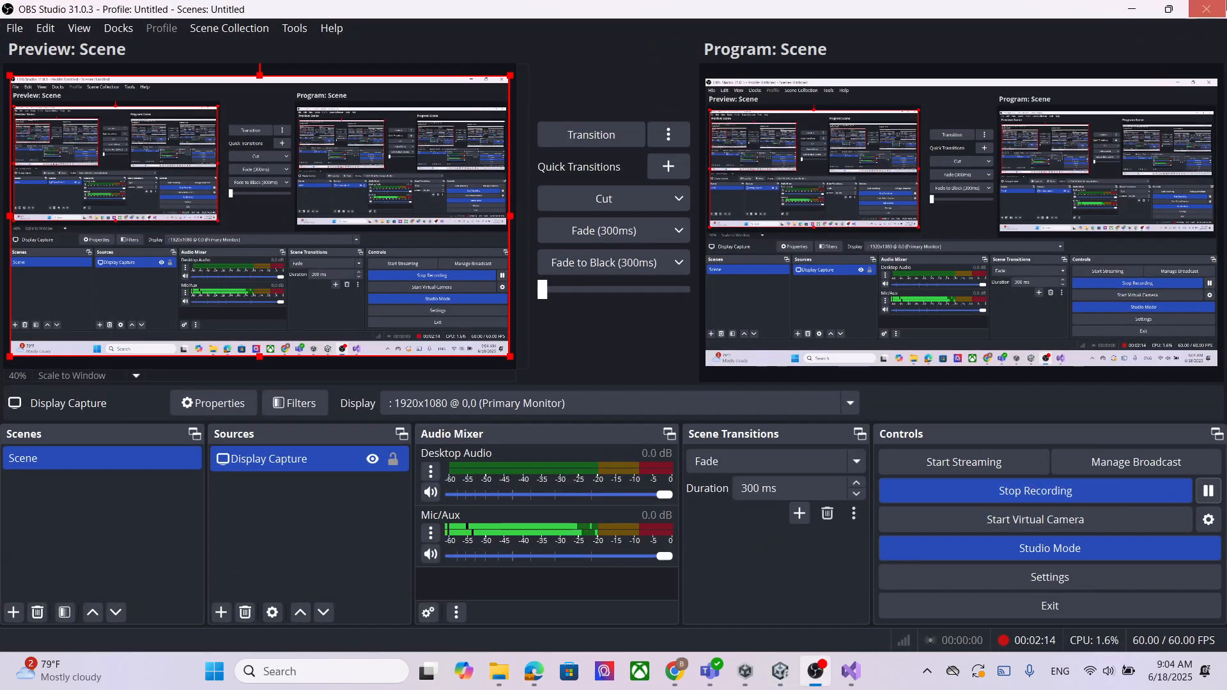
click(1133, 9)
Rename the free-apple-icon-3155-thumb object as apple
click(959, 97)
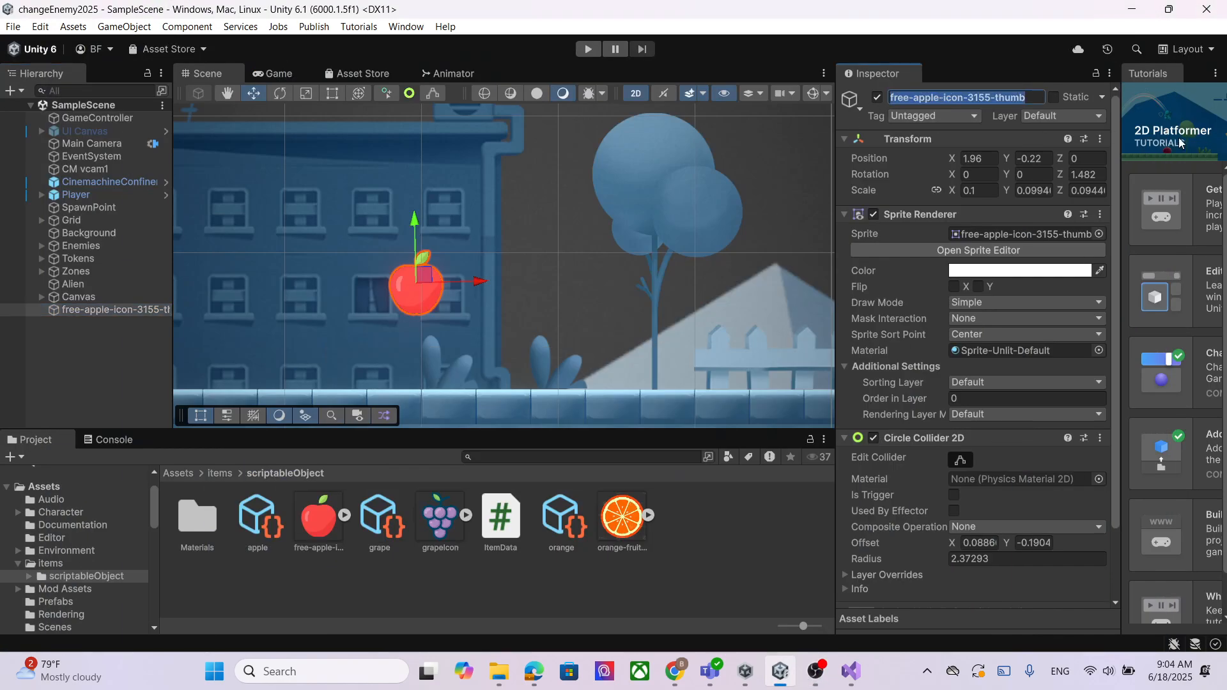
text(app)
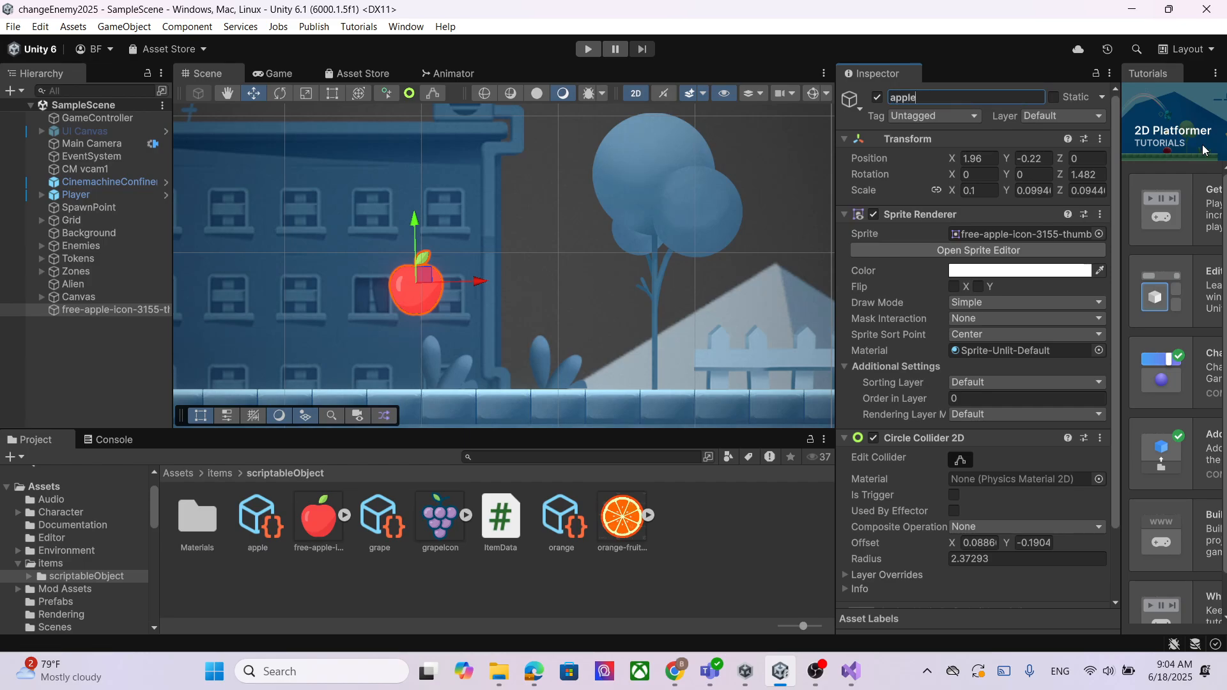
text(le)
key(Return)
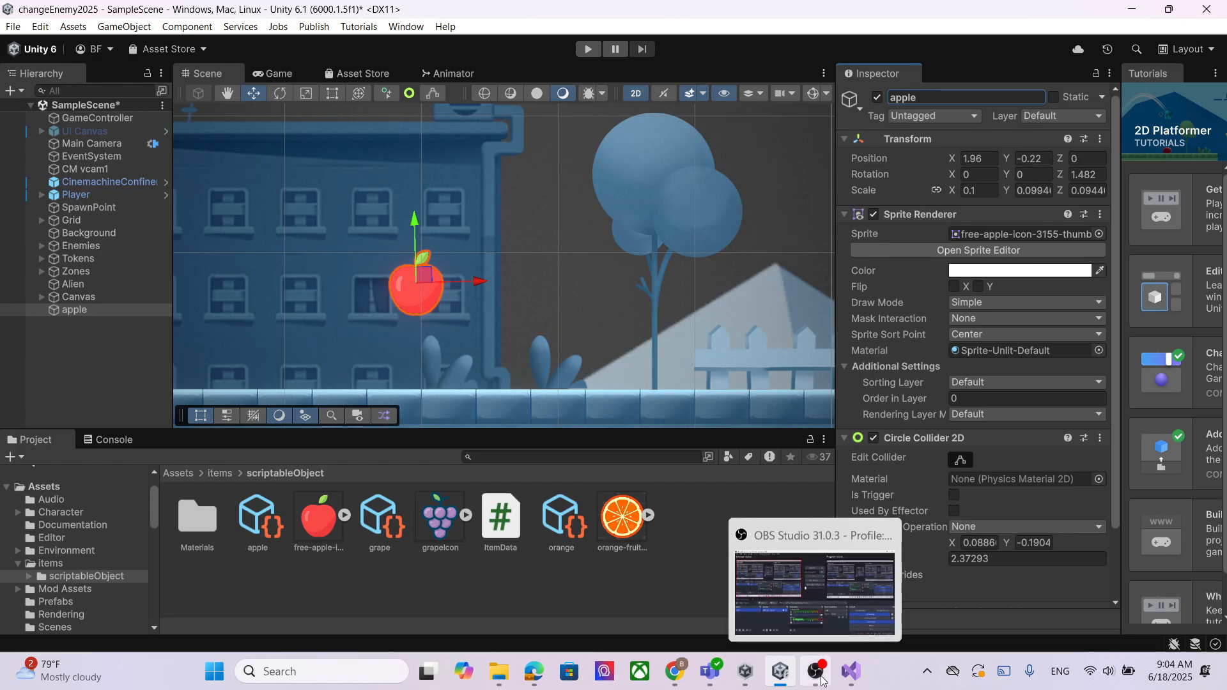
Switch to the pickup guide in Chrome, read how to create the pickup script, and select the class name ItemPickup in its code
click(676, 671)
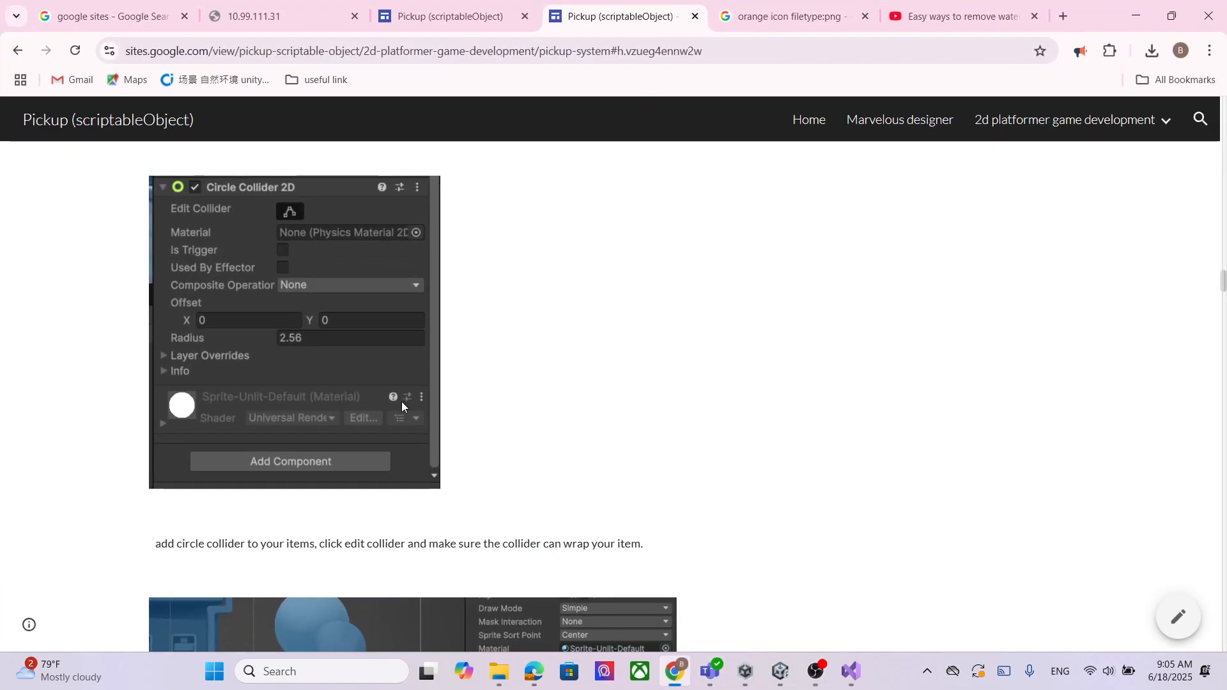
scroll(326, 338, down, 4)
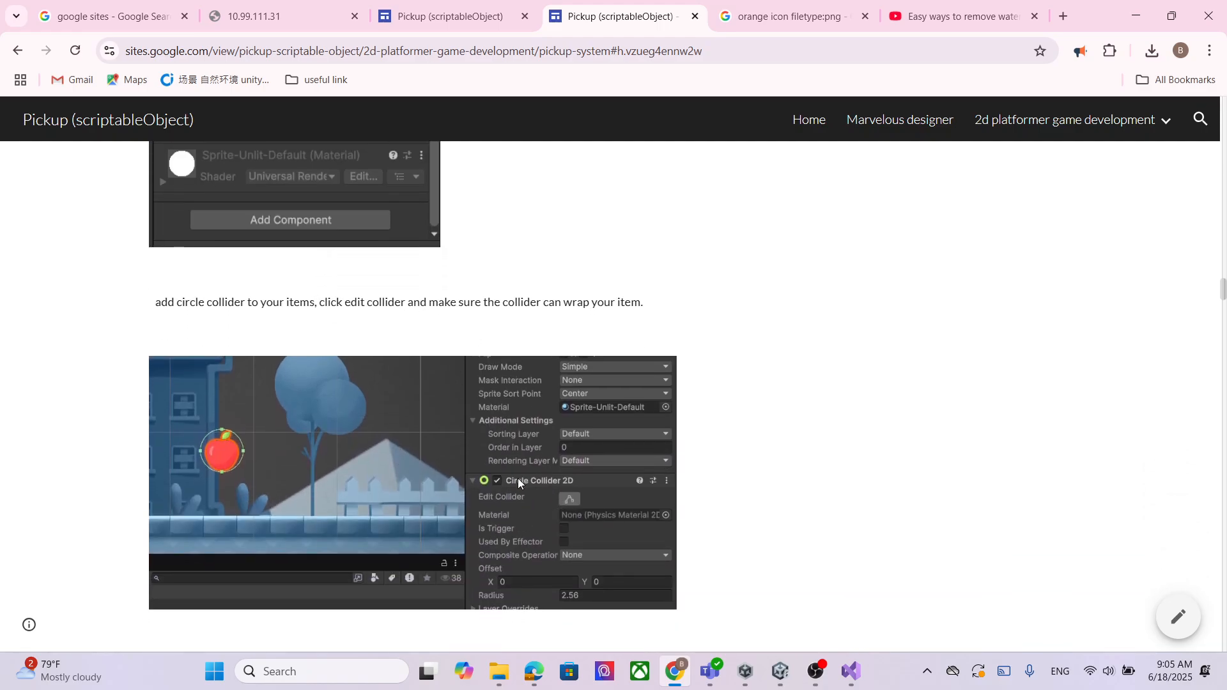
scroll(519, 356, down, 4)
scroll(343, 277, down, 4)
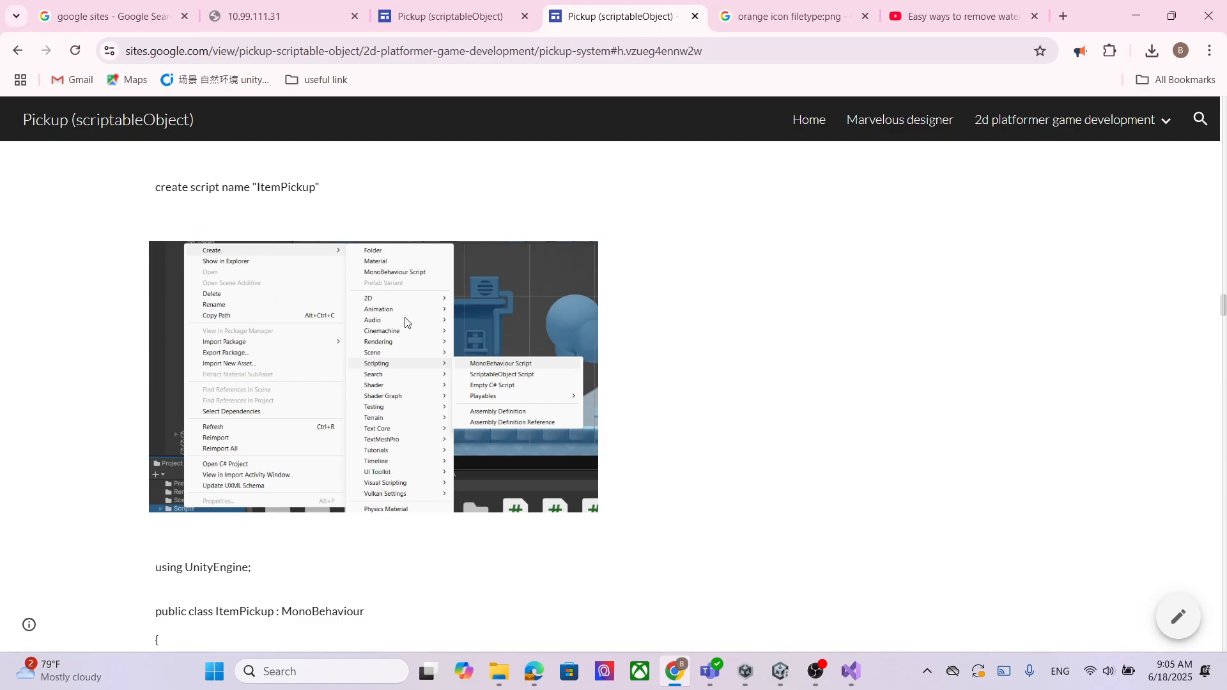
scroll(405, 321, down, 1)
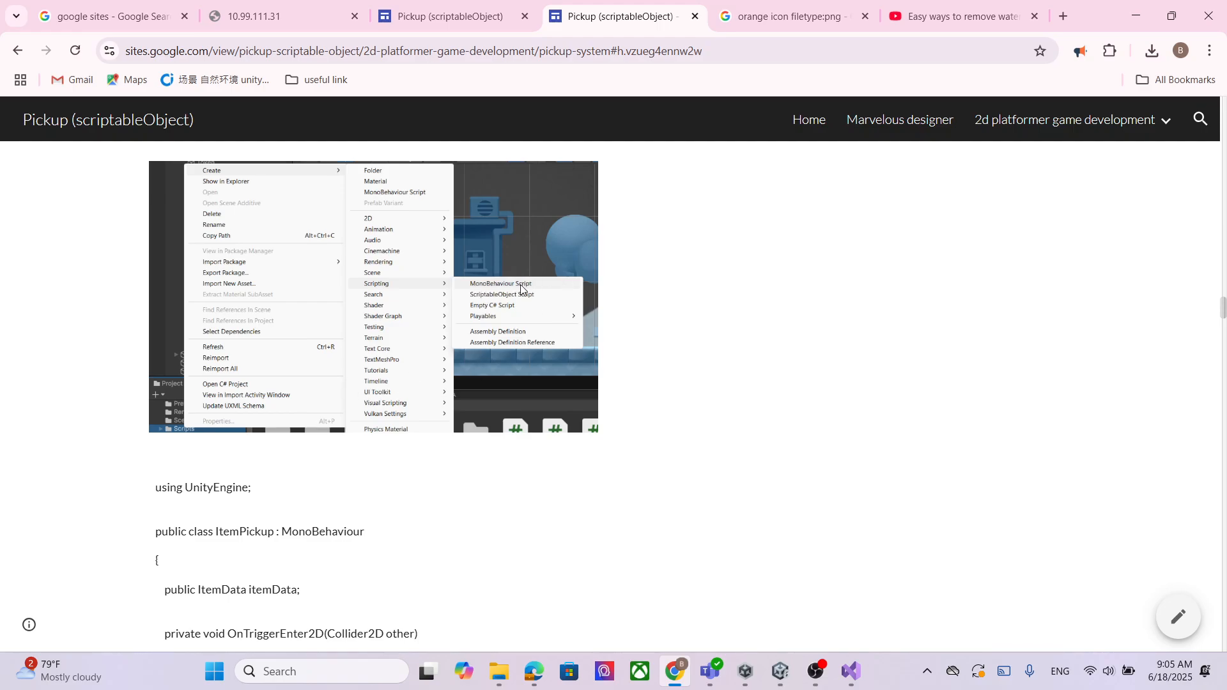
scroll(521, 289, down, 1)
drag(218, 453, 276, 464)
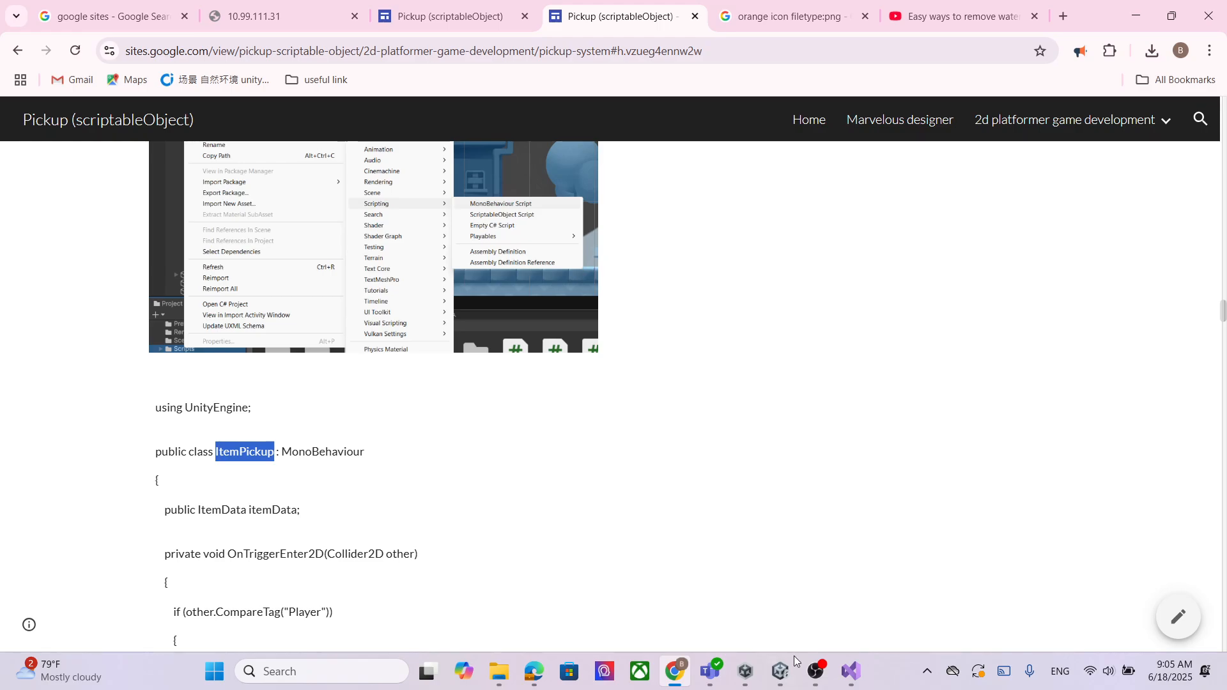
Switch to Unity and create a MonoBehaviour script named ItemPickup in the Assets/Scripts folder
key(alt+Tab)
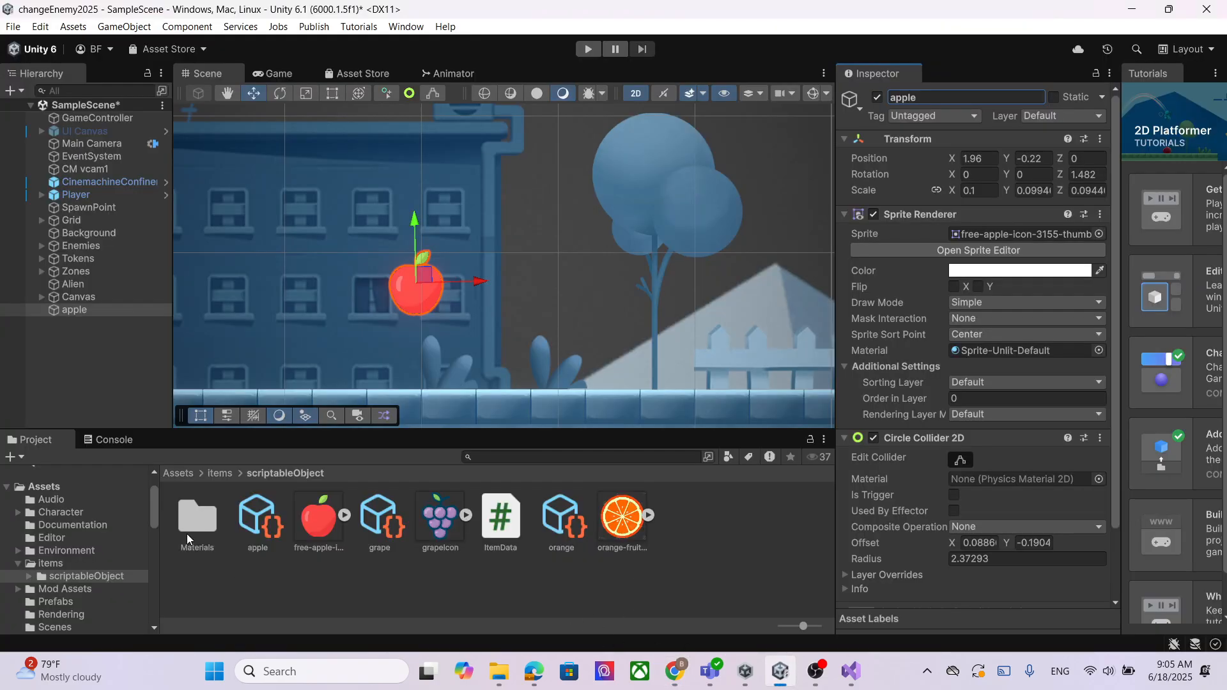
scroll(82, 564, down, 3)
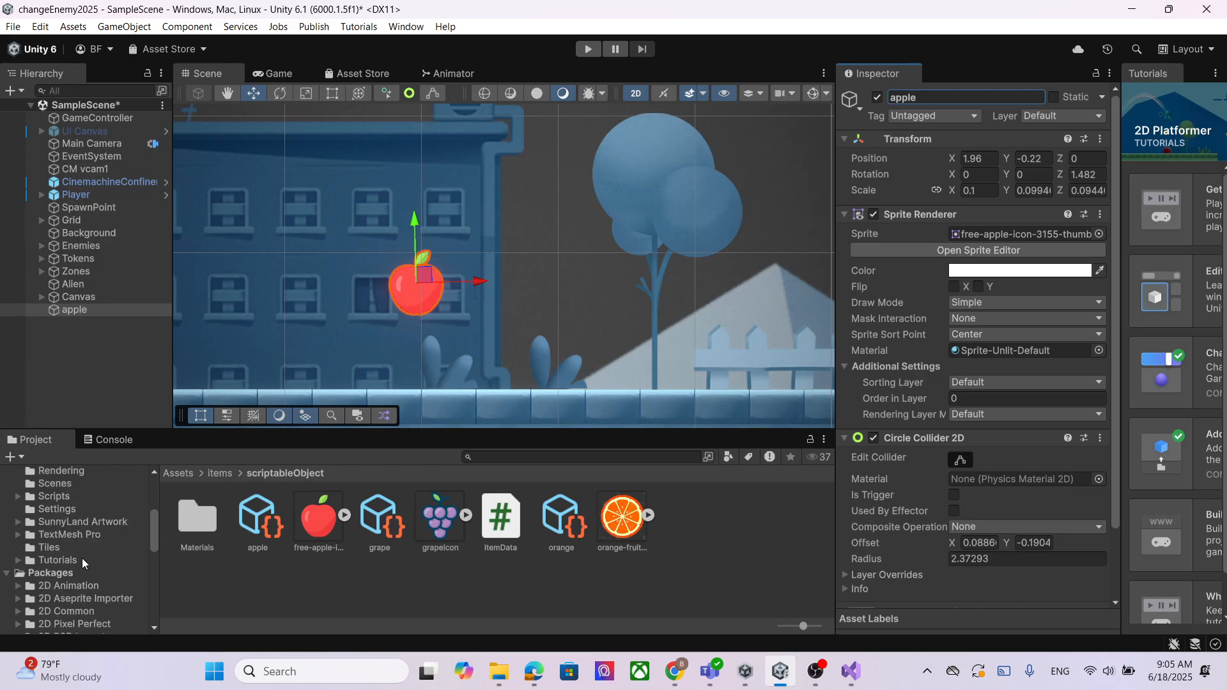
click(63, 497)
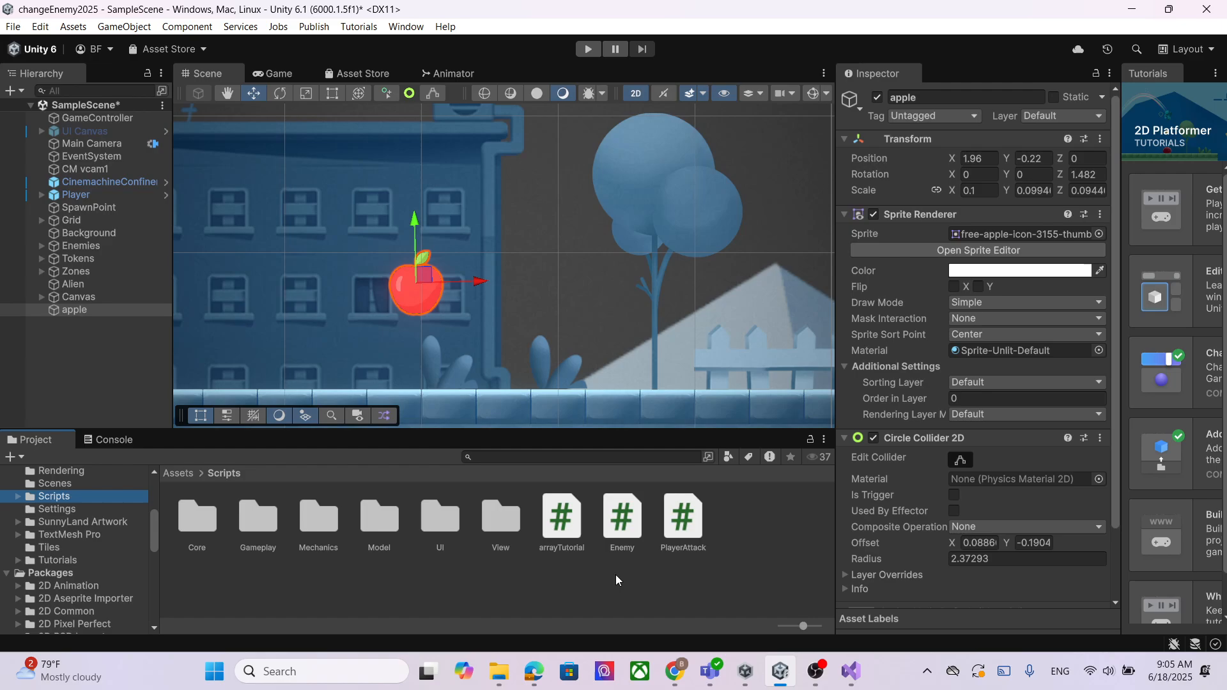
right_click(762, 523)
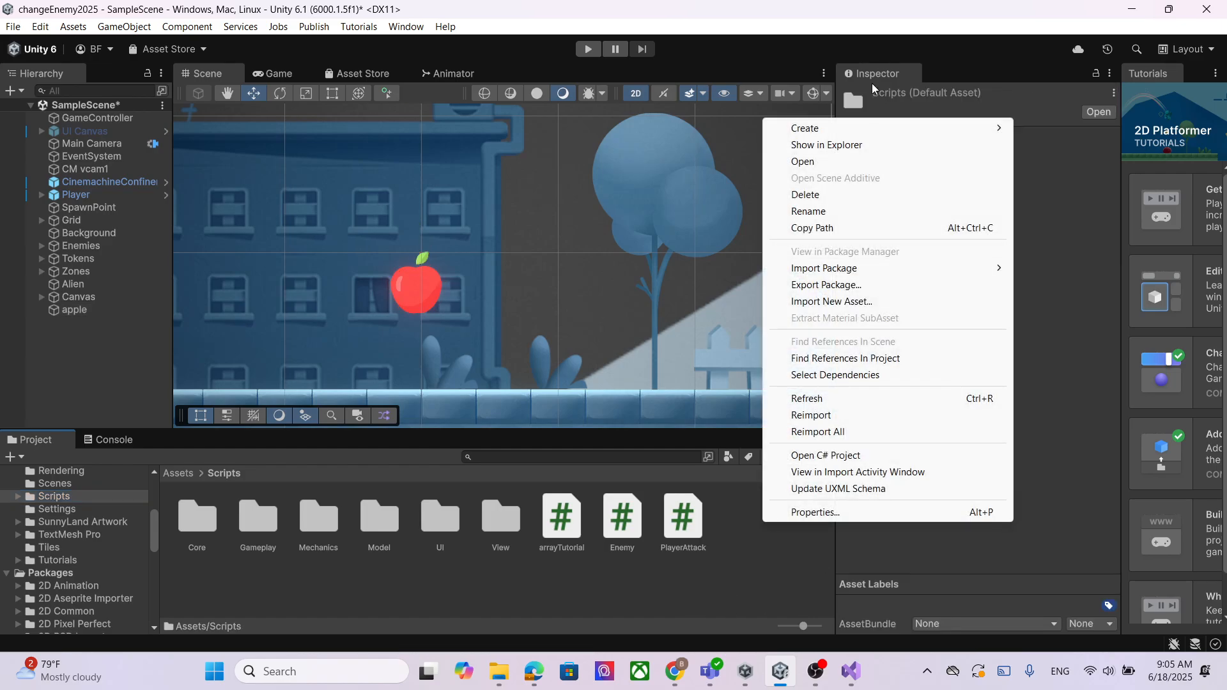
mouse_move(854, 129)
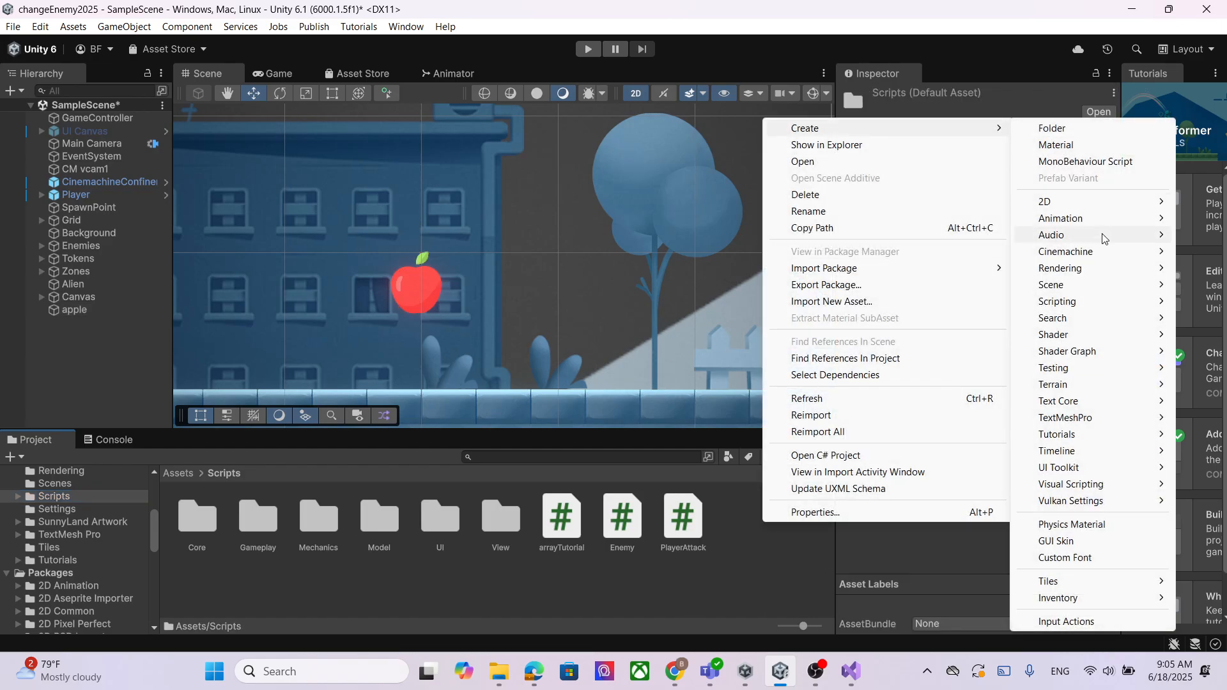
mouse_move(1082, 309)
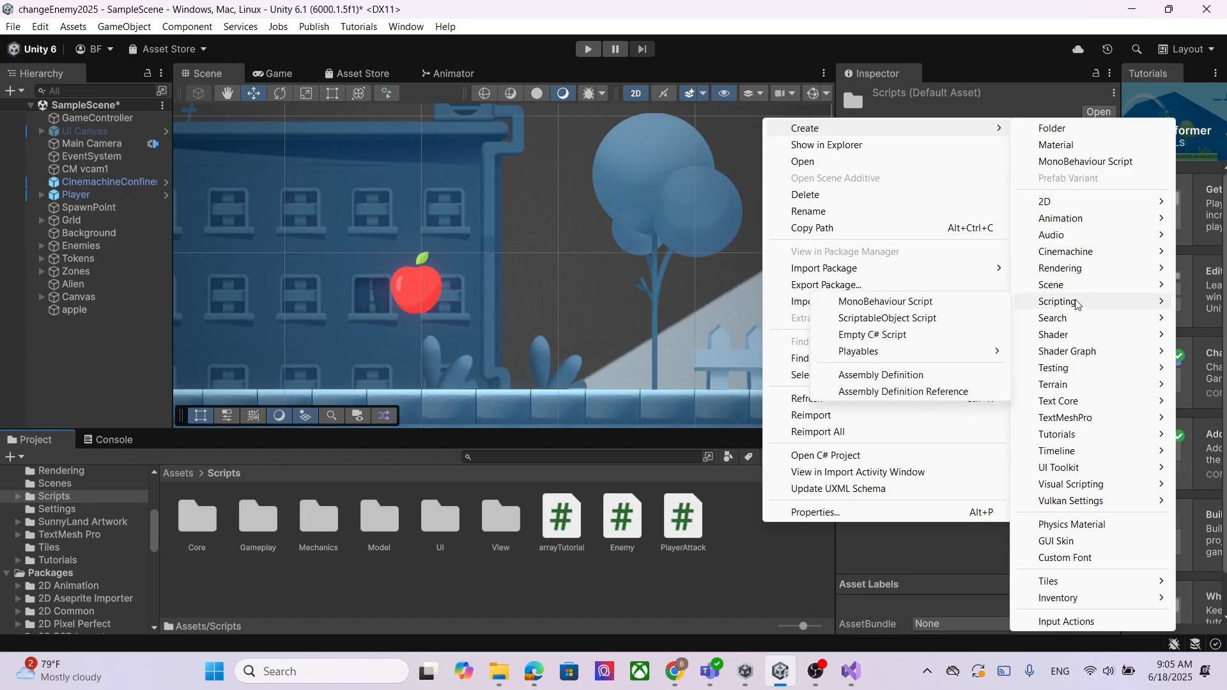
click(981, 301)
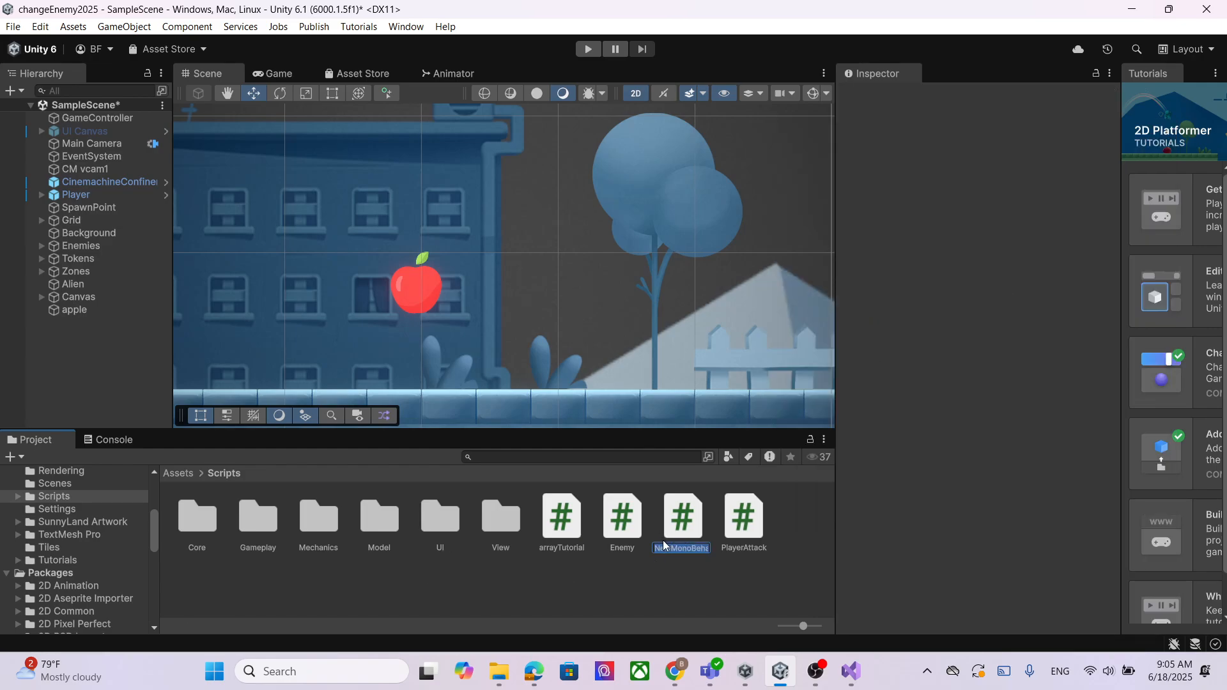
text(ItemPickup)
key(Return)
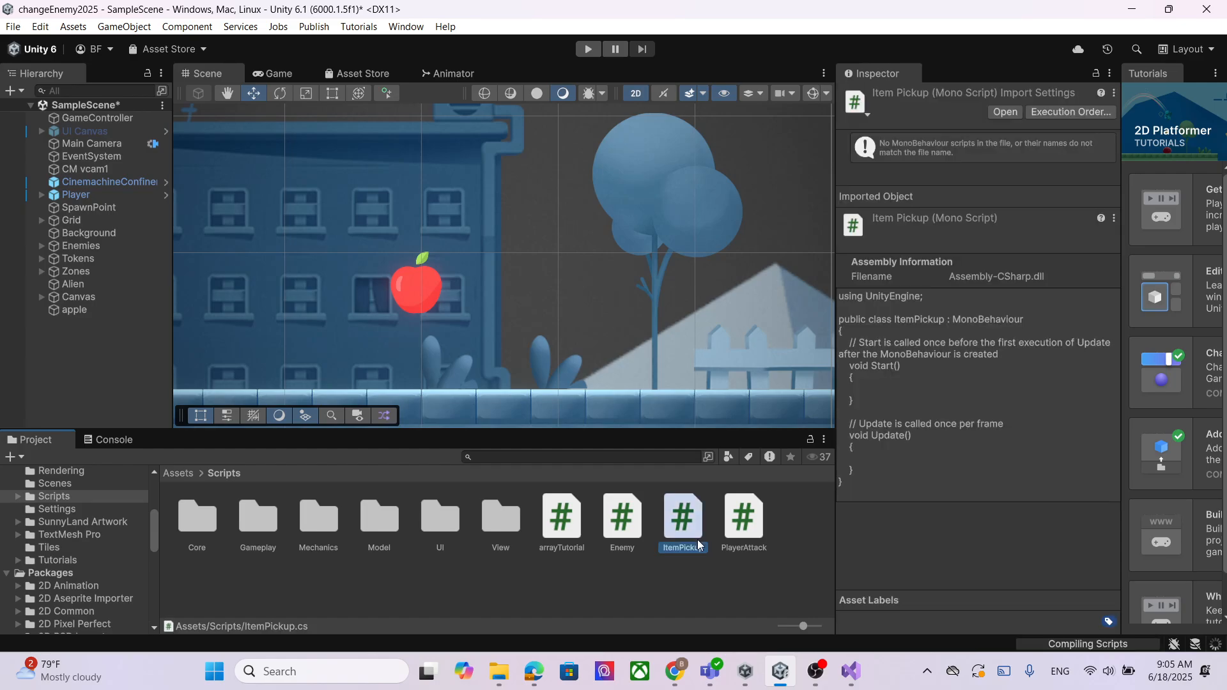
Open the ItemPickup script in Visual Studio, then switch to the pickup guide in Chrome and examine the public ItemData itemData line
double_click(686, 526)
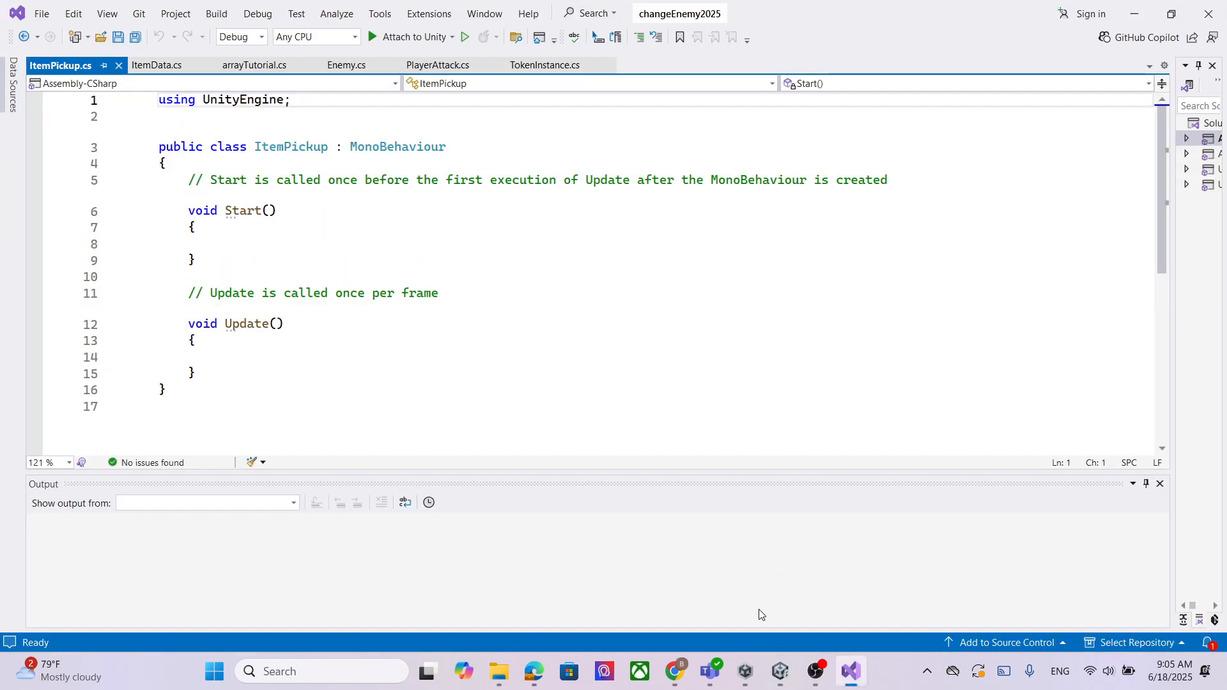
click(675, 671)
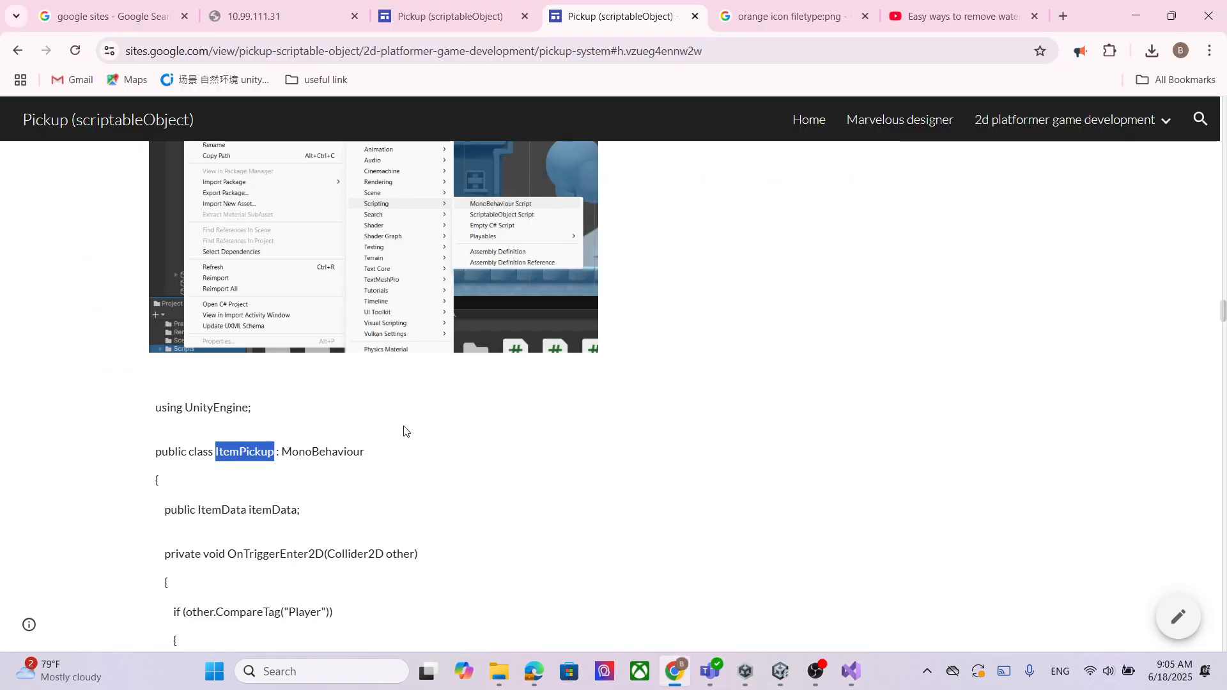
click(320, 275)
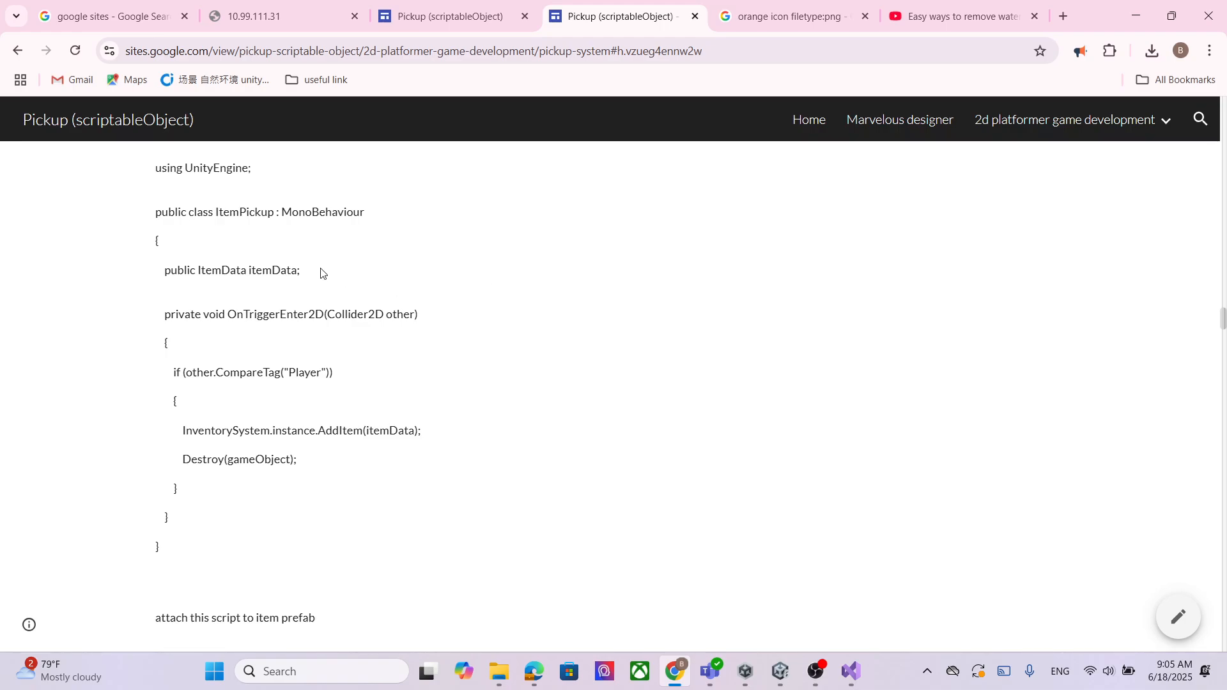
drag(160, 269, 310, 281)
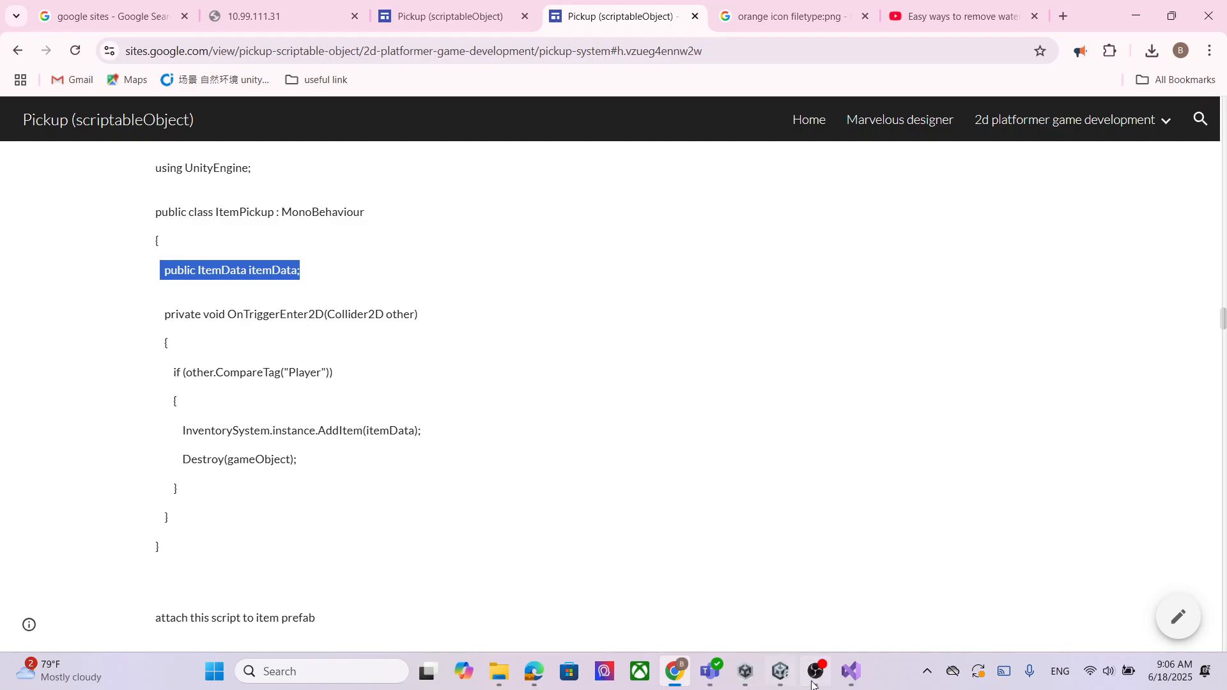
Return to Unity and turn on Is Trigger for the apple's Circle Collider 2D
mouse_move(786, 676)
click(786, 676)
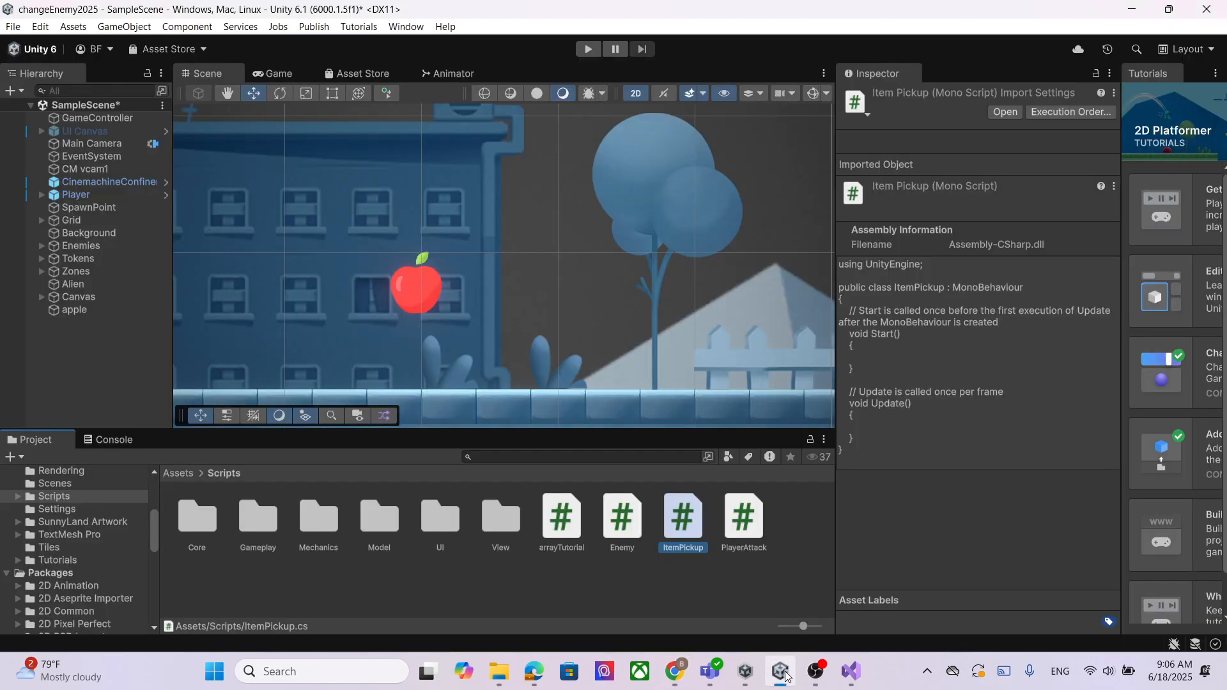
click(87, 309)
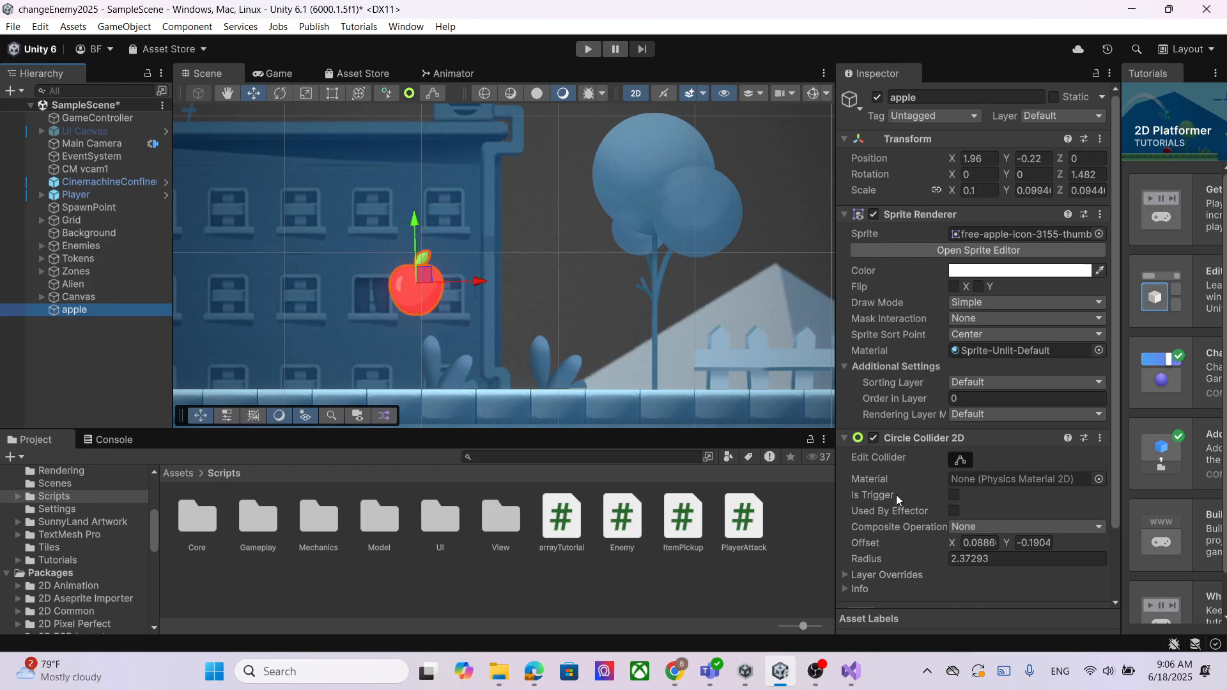
click(955, 496)
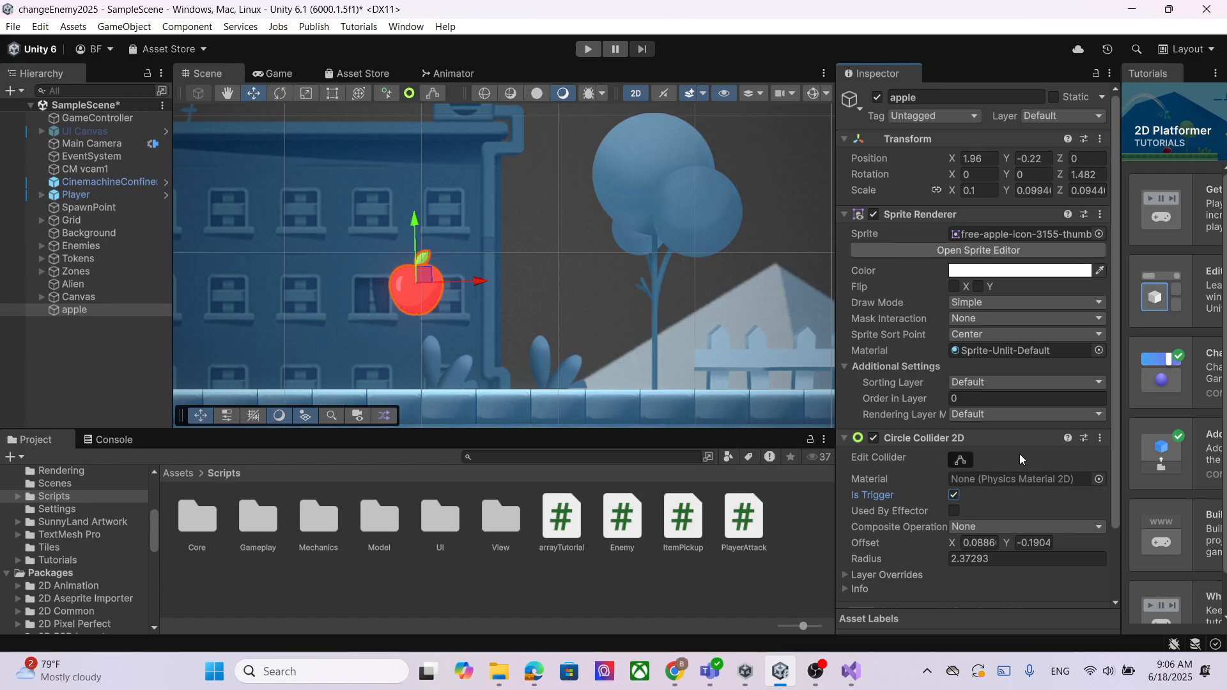
Switch back to the pickup guide in Chrome and read the OnTriggerEnter2D method, including its InventorySystem AddItem call
click(851, 672)
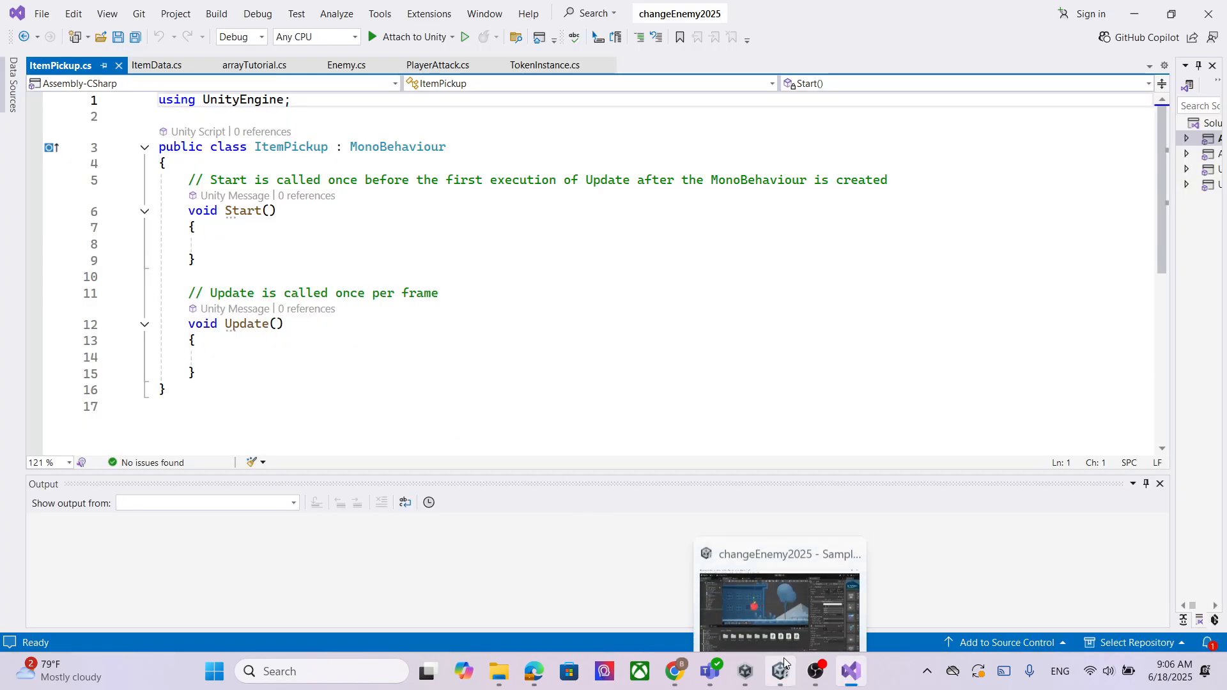
click(676, 671)
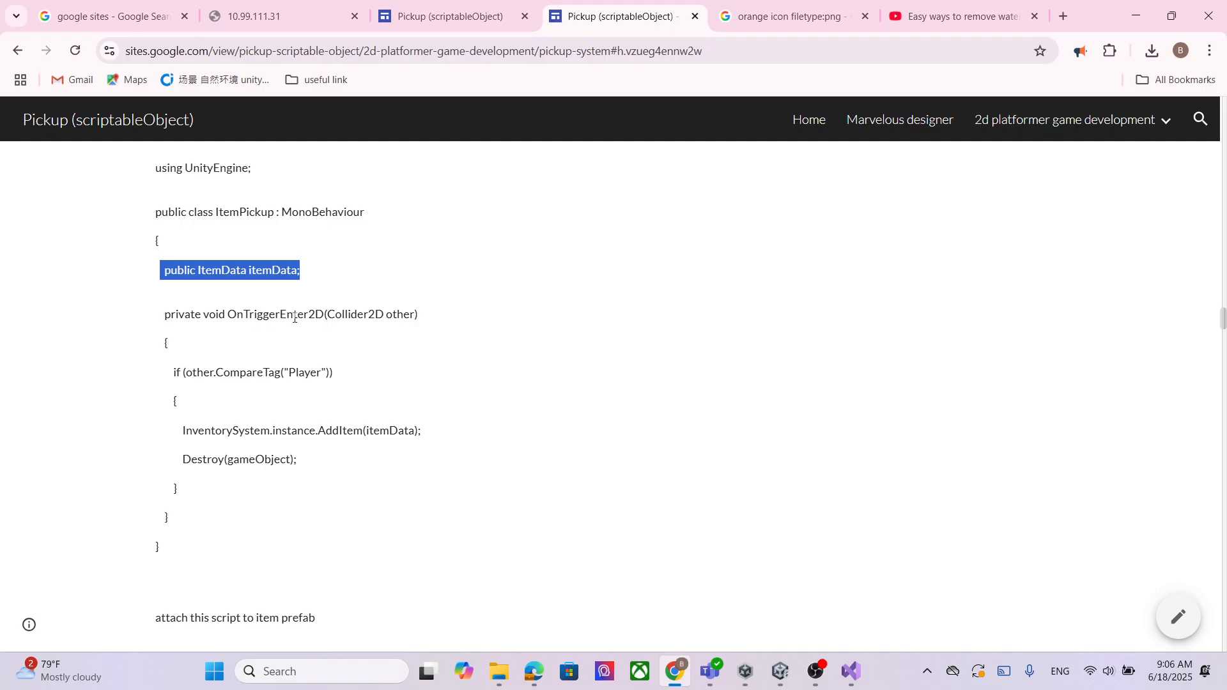
click(781, 671)
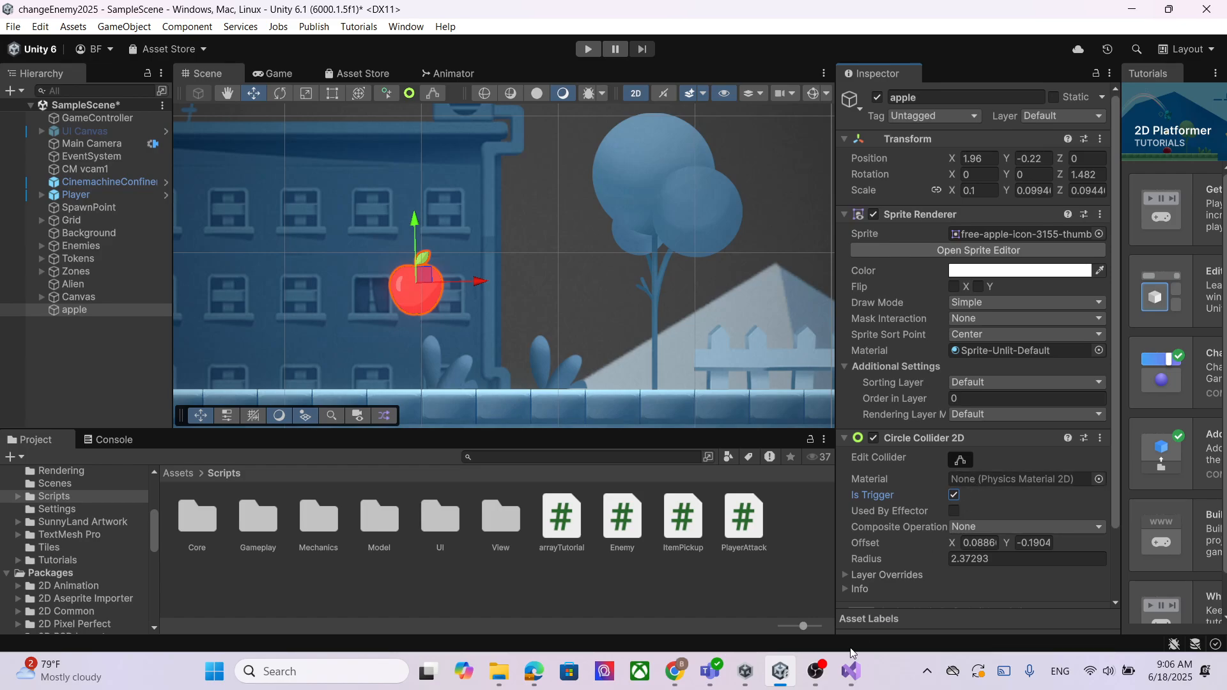
mouse_move(854, 673)
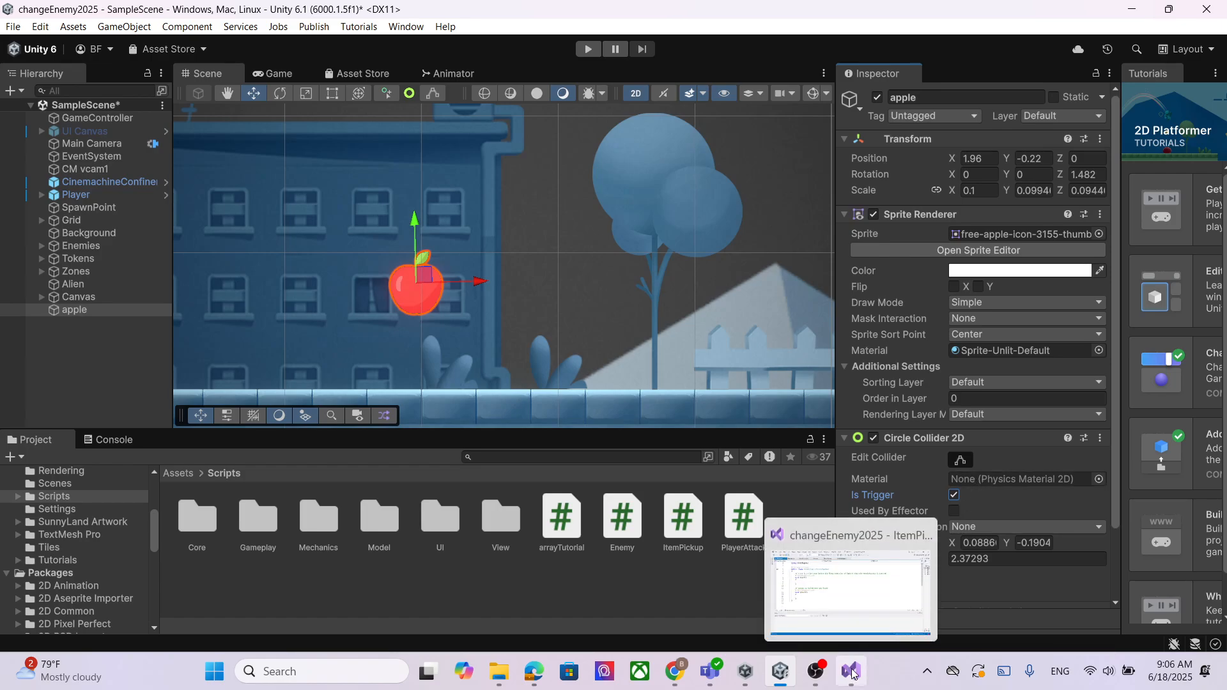
click(674, 671)
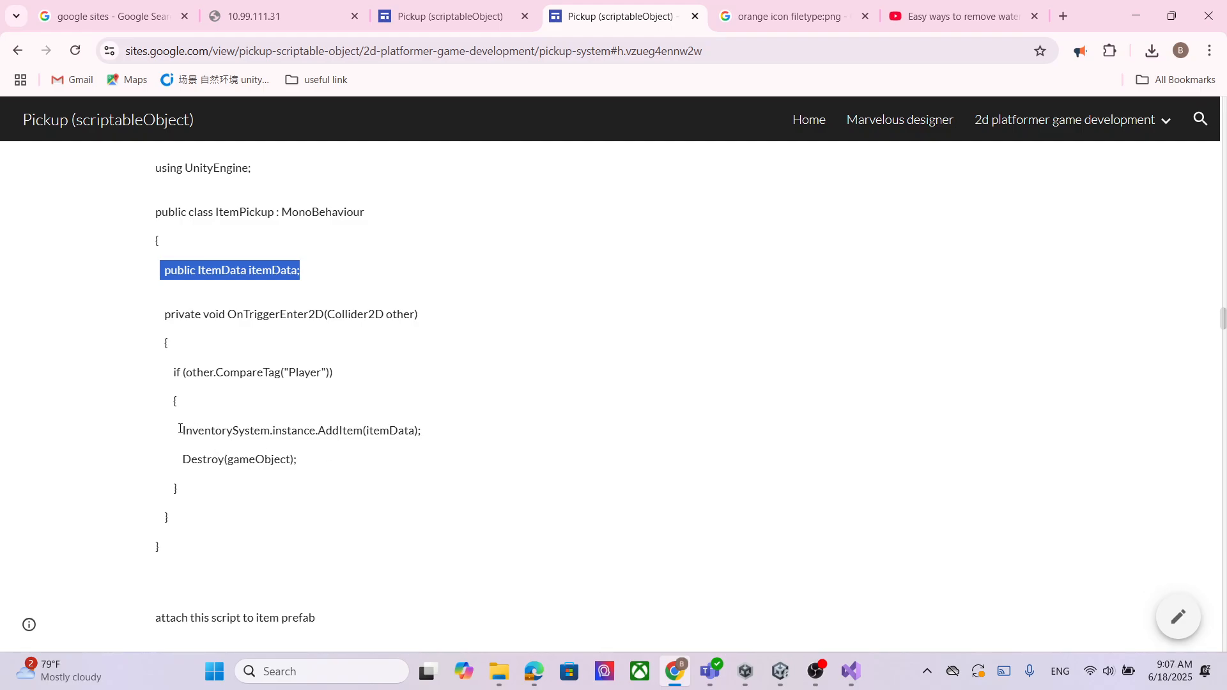
drag(180, 430, 269, 443)
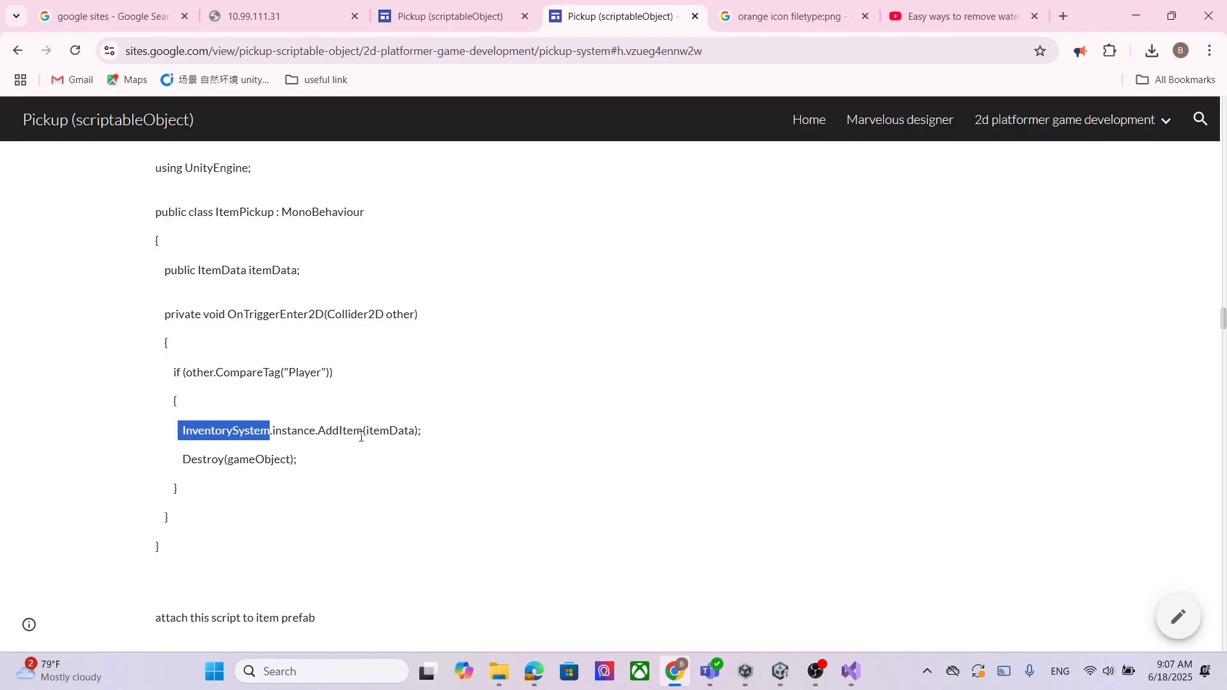
click(334, 521)
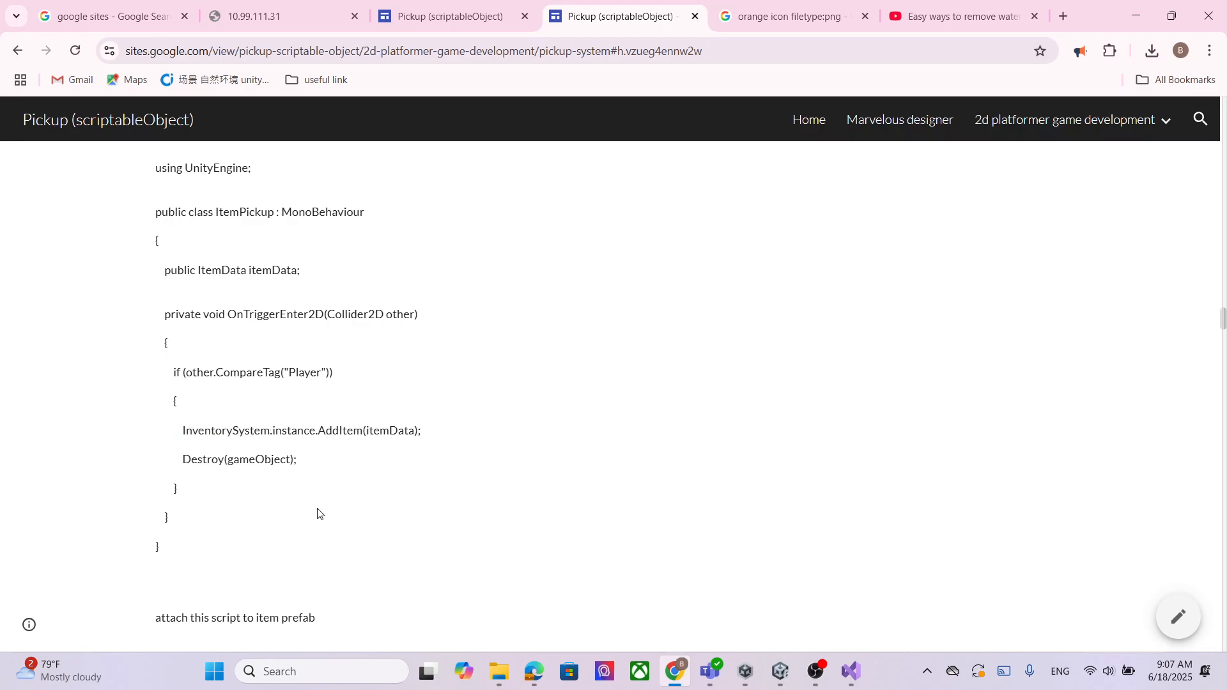
Review the CompareTag check in the guide's code, then switch to Unity and inspect the Player object's tag
scroll(284, 358, up, 2)
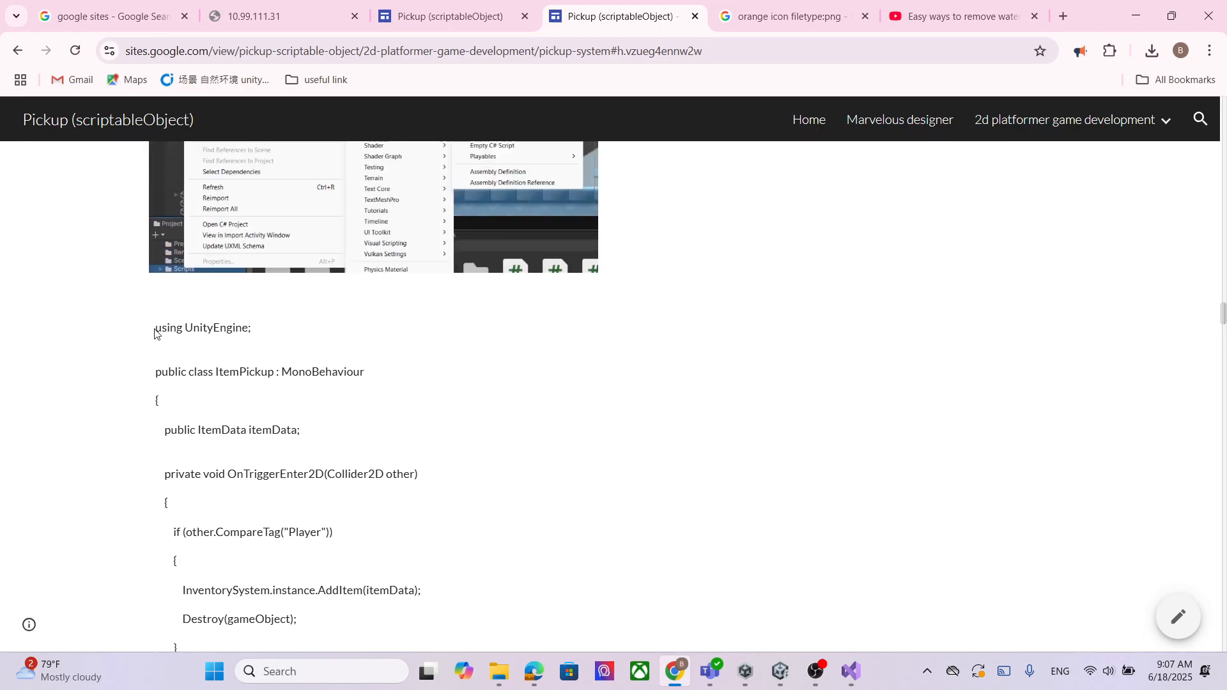
scroll(236, 562, down, 1)
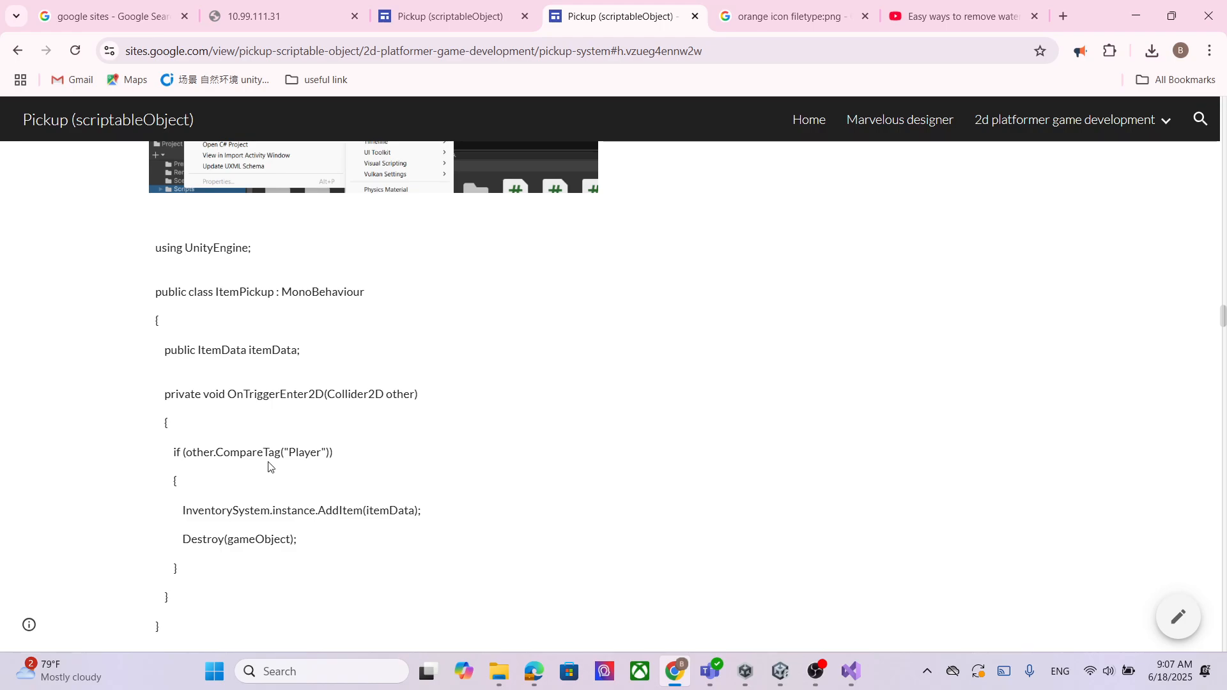
drag(252, 452, 274, 452)
click(781, 671)
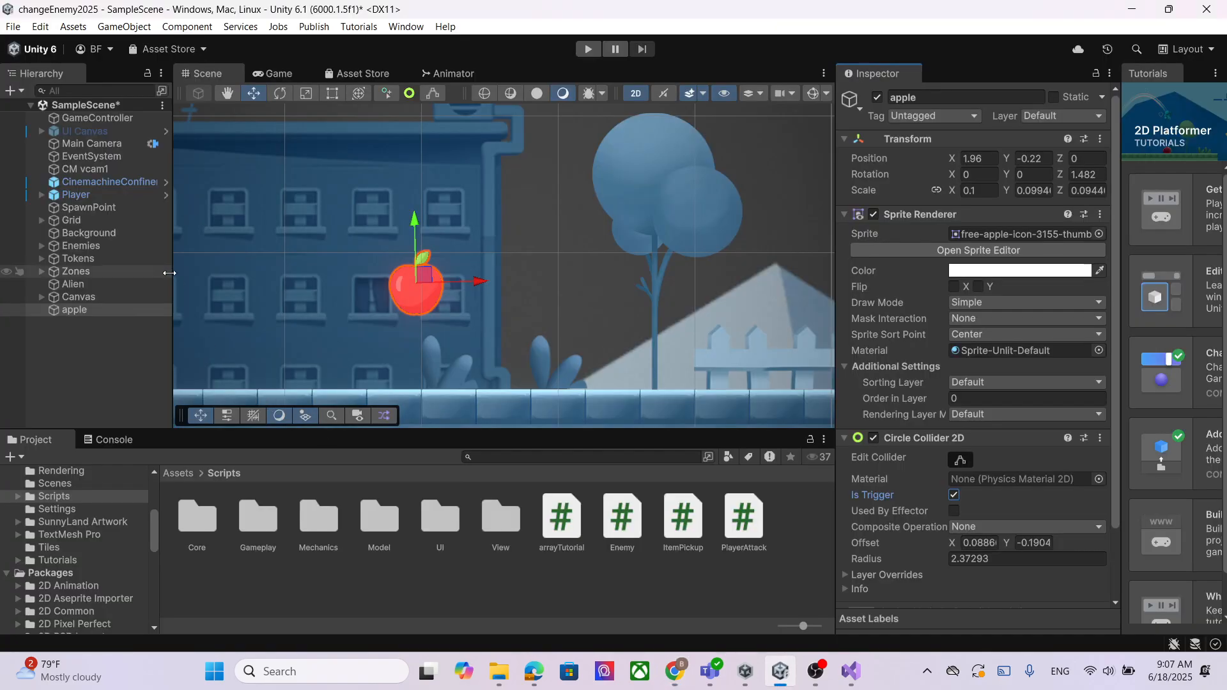
click(95, 197)
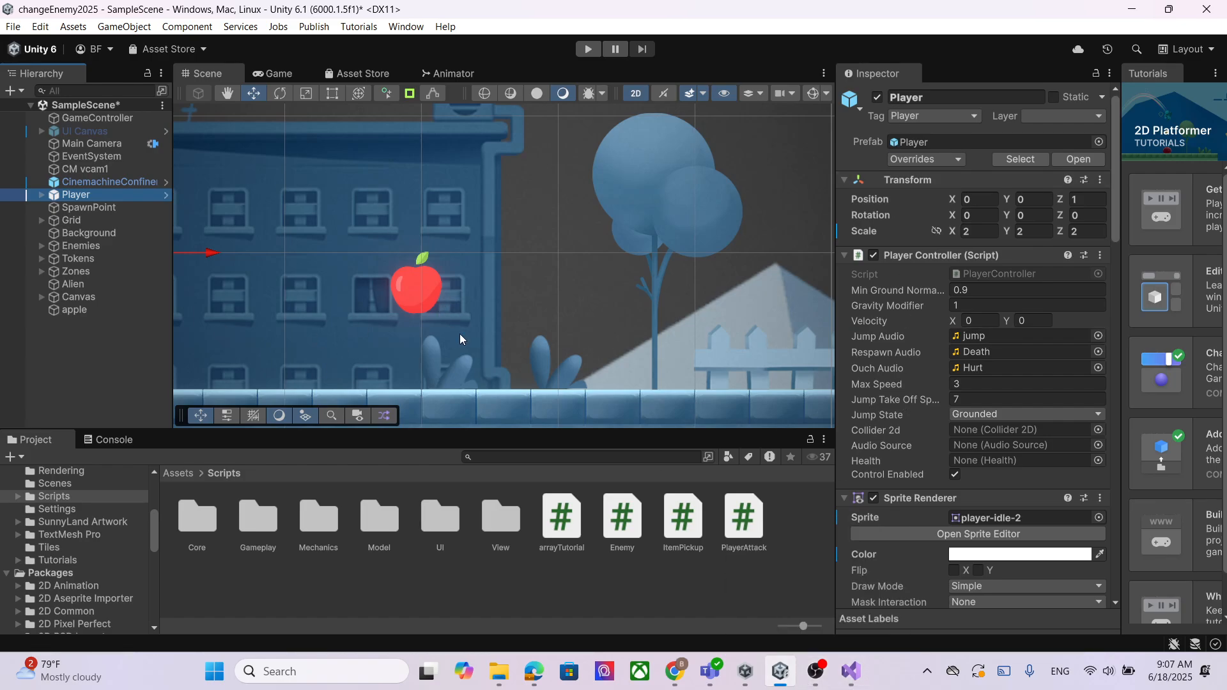
Copy the complete ItemPickup code from the pickup guide in Chrome and switch back to Unity
click(680, 680)
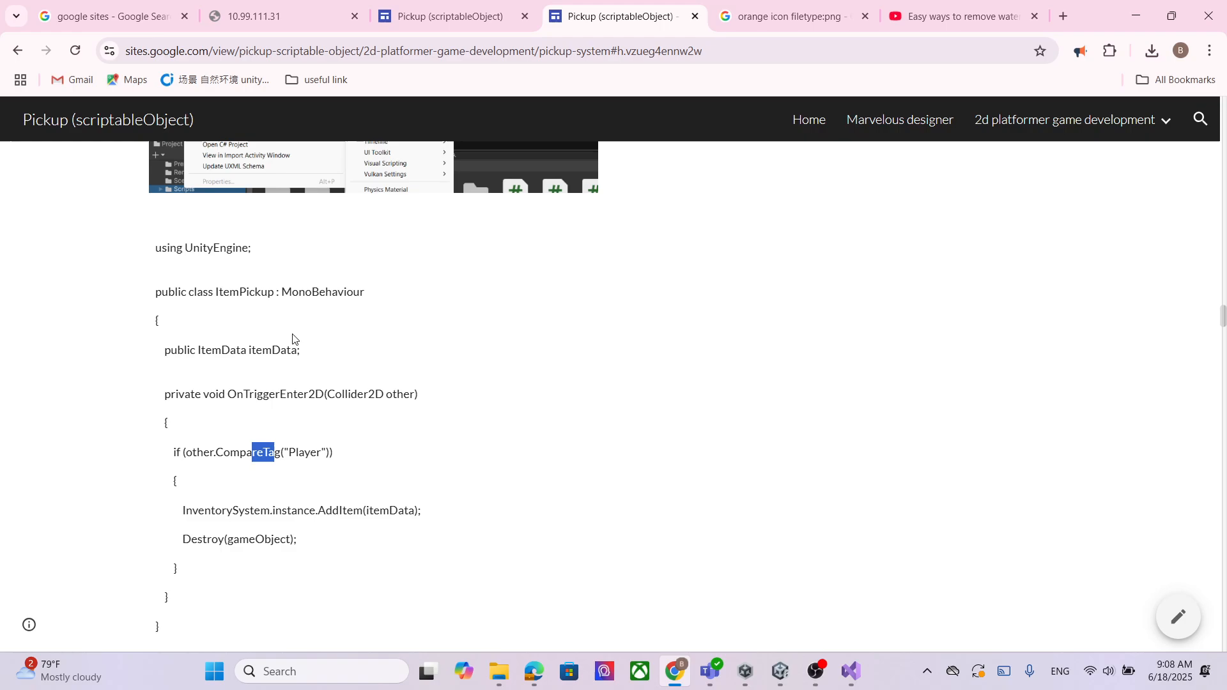
scroll(185, 192, down, 1)
drag(157, 170, 319, 578)
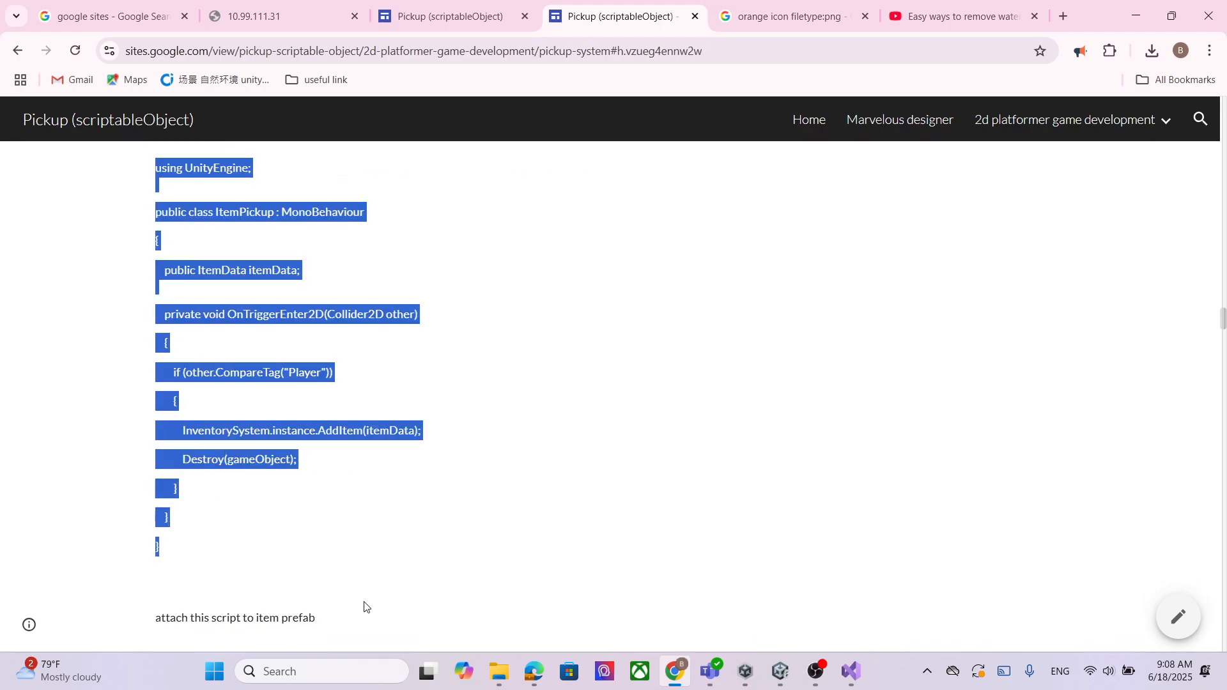
click(781, 671)
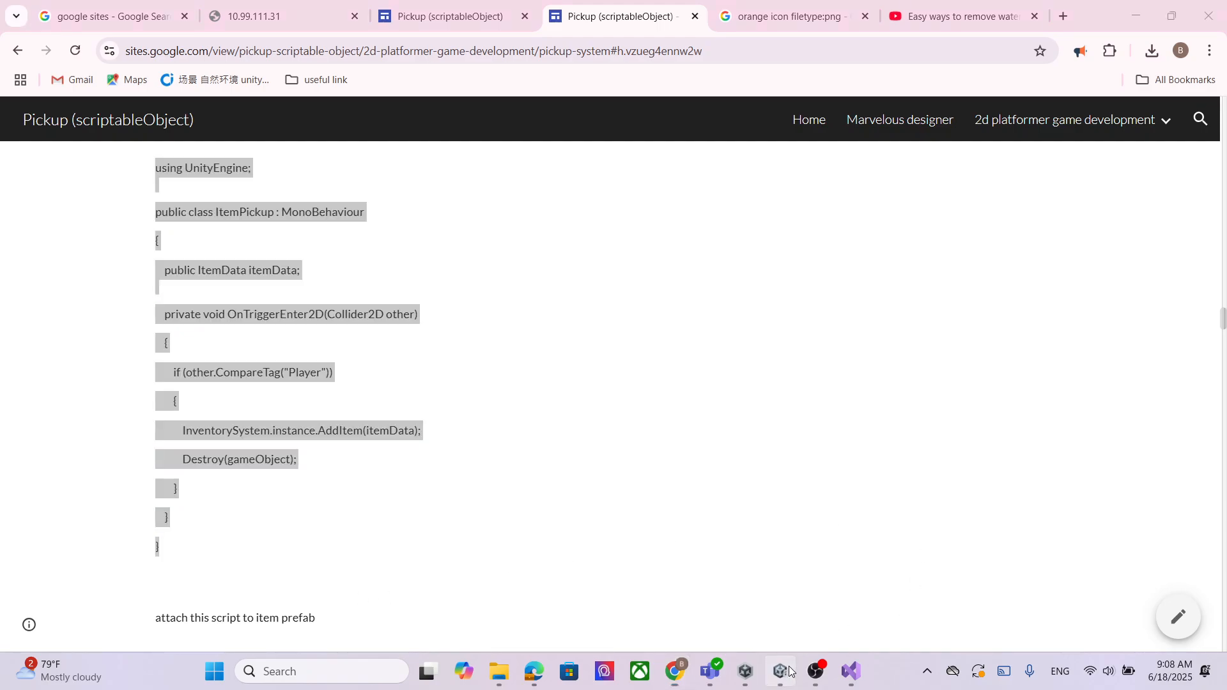
Open ItemPickup in Visual Studio, replace its whole template with the copied guide code, save the script and return to Unity
click(90, 311)
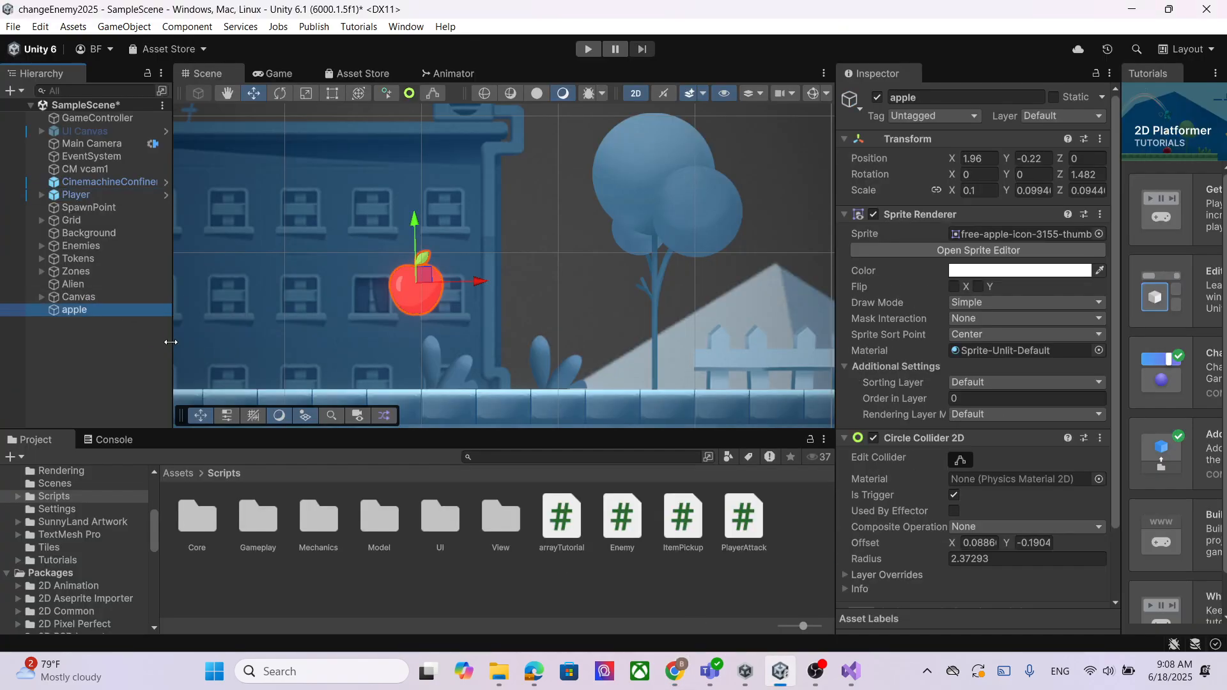
double_click(685, 529)
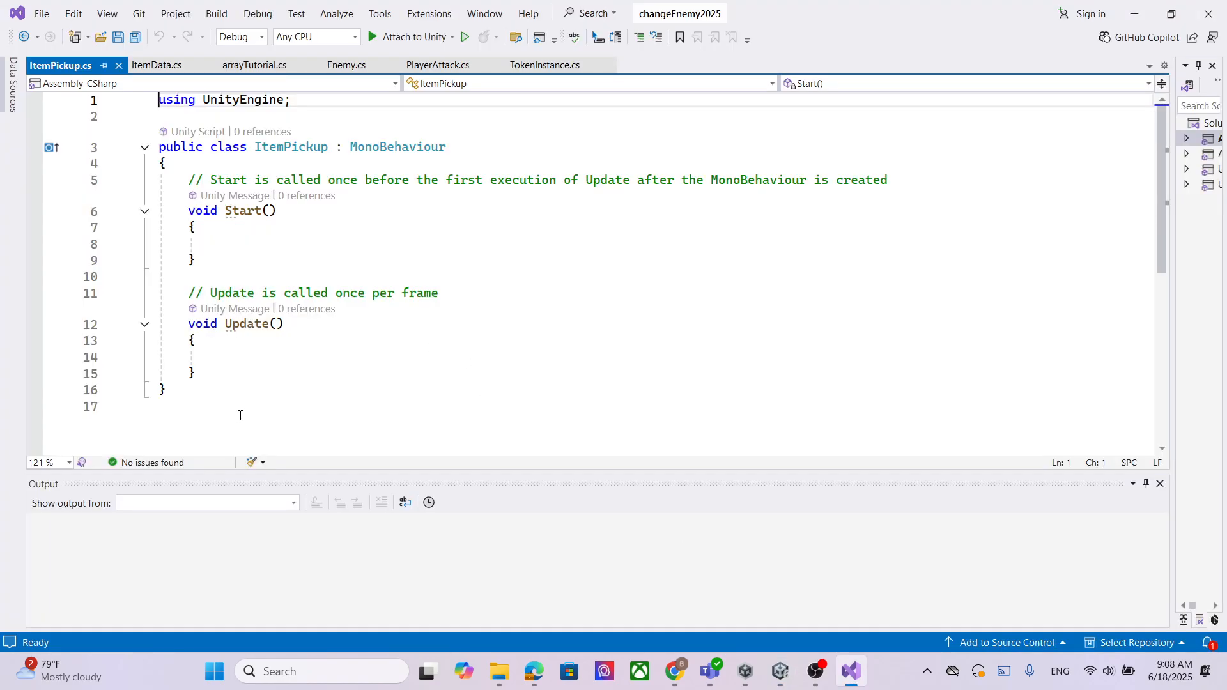
drag(240, 416, 159, 99)
key(ctrl+v)
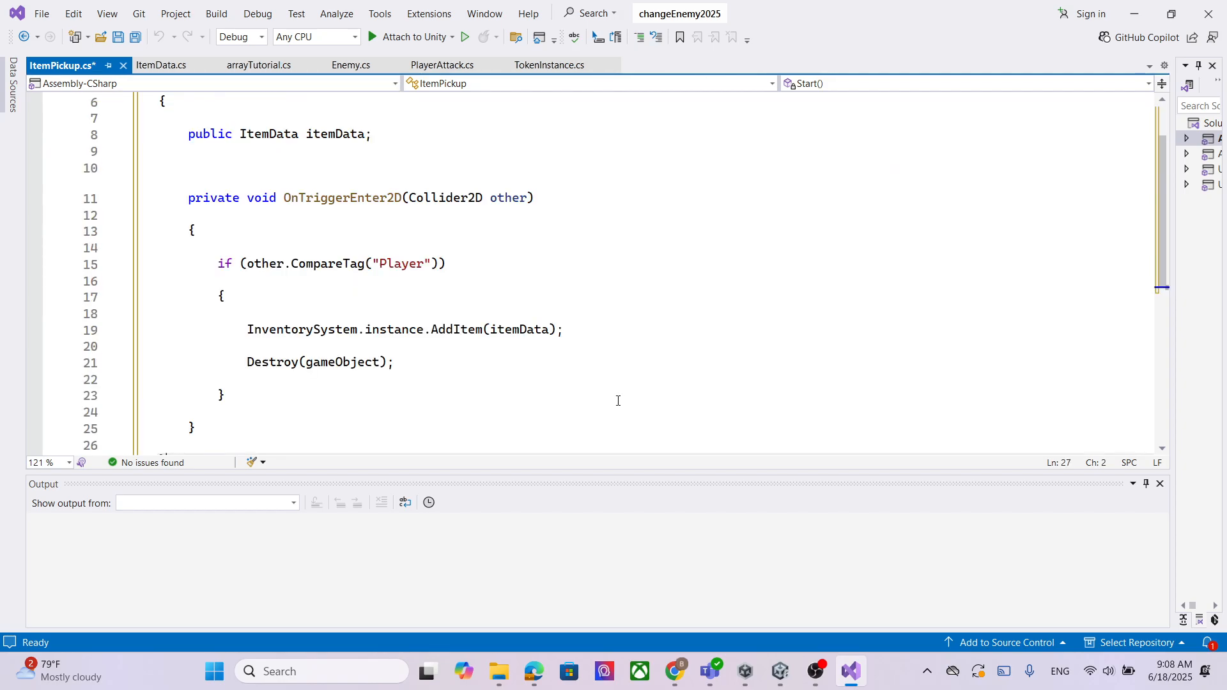
scroll(618, 371, up, 2)
key(ctrl+s)
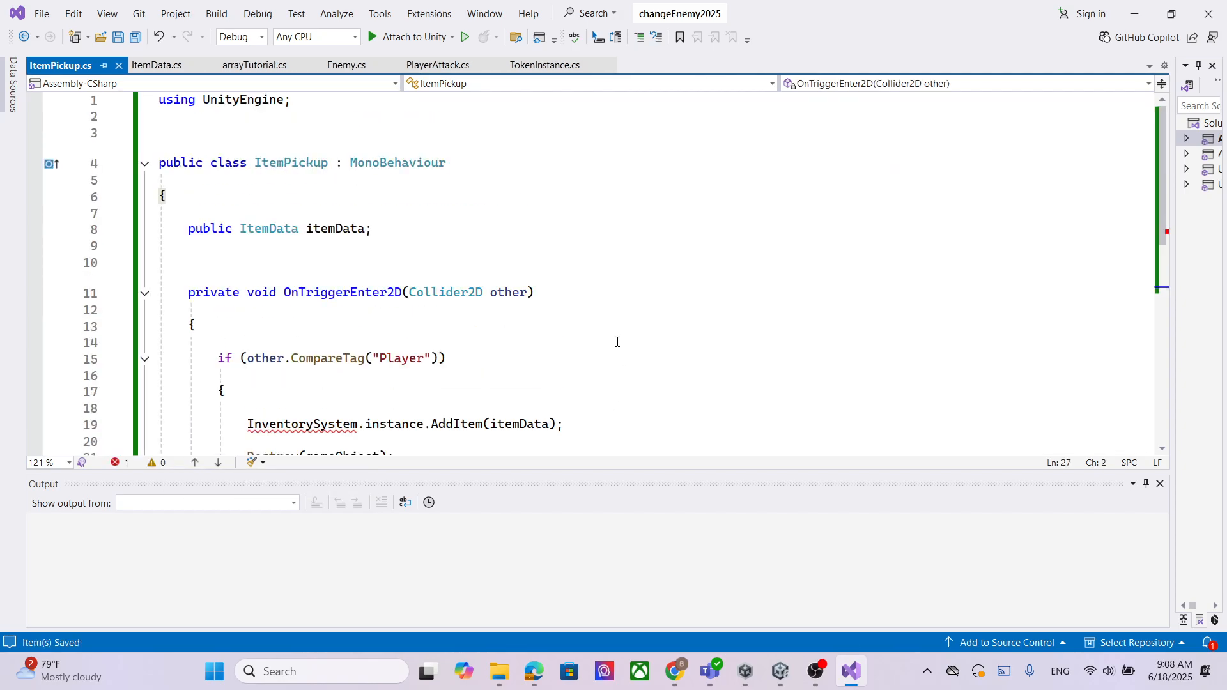
scroll(618, 342, down, 3)
mouse_move(304, 272)
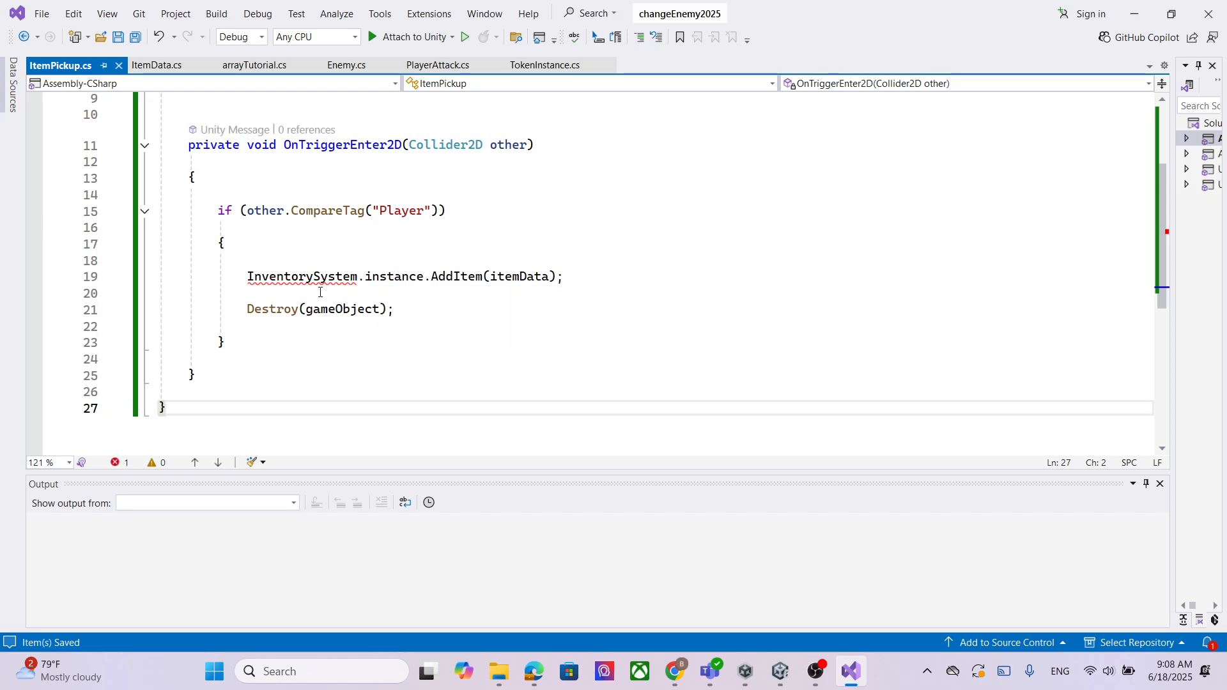
click(1134, 14)
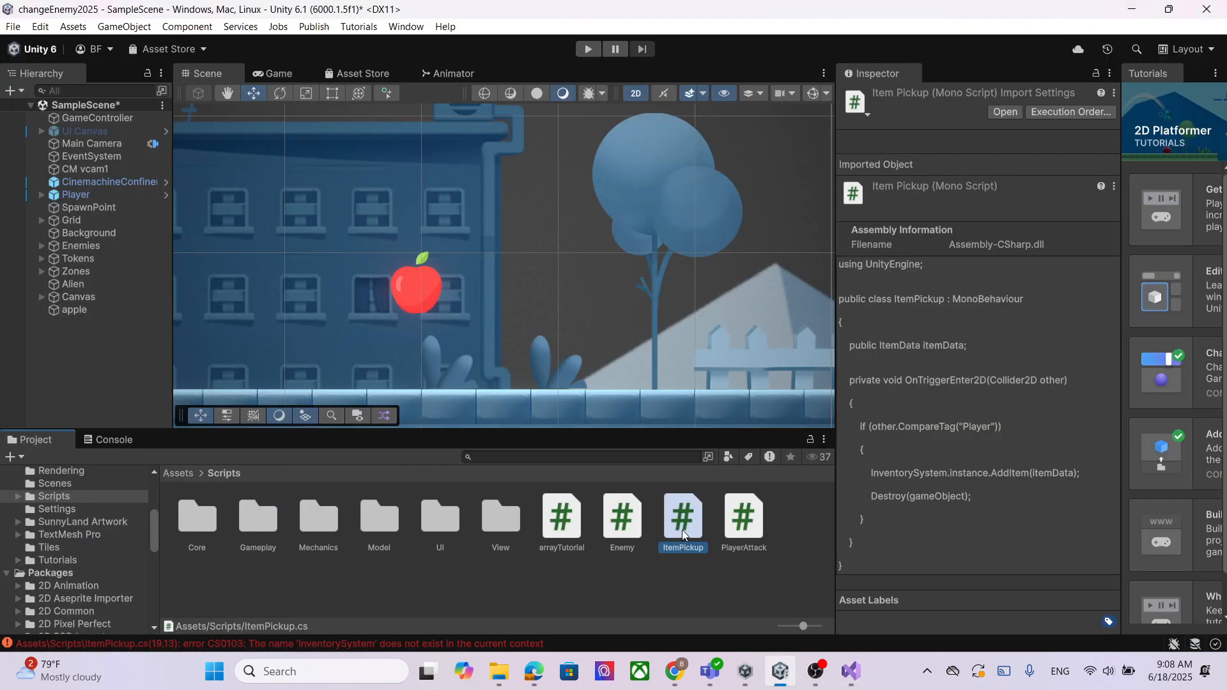
Attach the ItemPickup script to the apple object and check its component in the apple's settings
drag(682, 531, 82, 311)
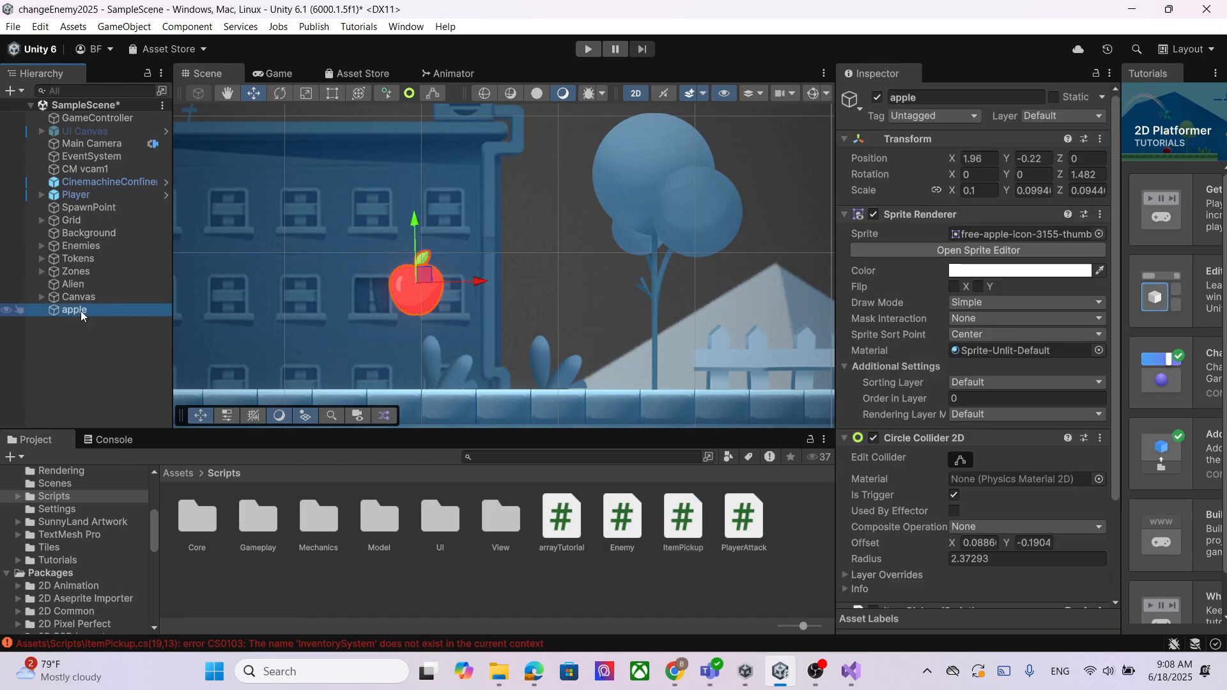
scroll(853, 432, down, 4)
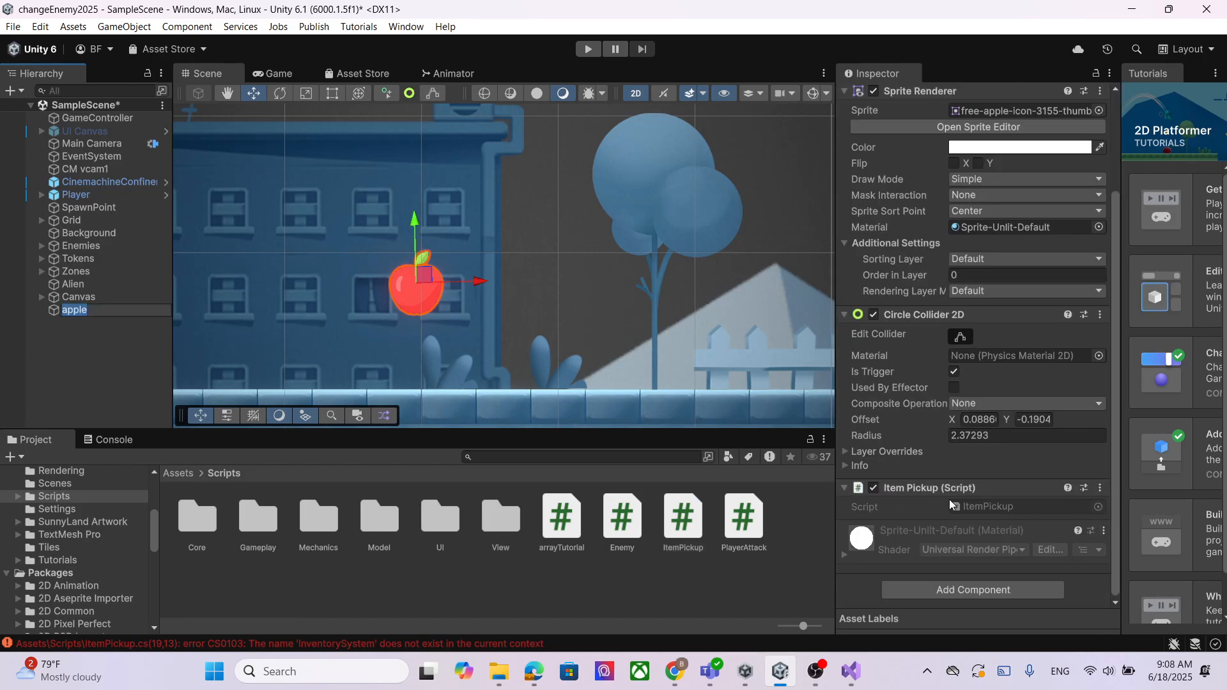
click(93, 329)
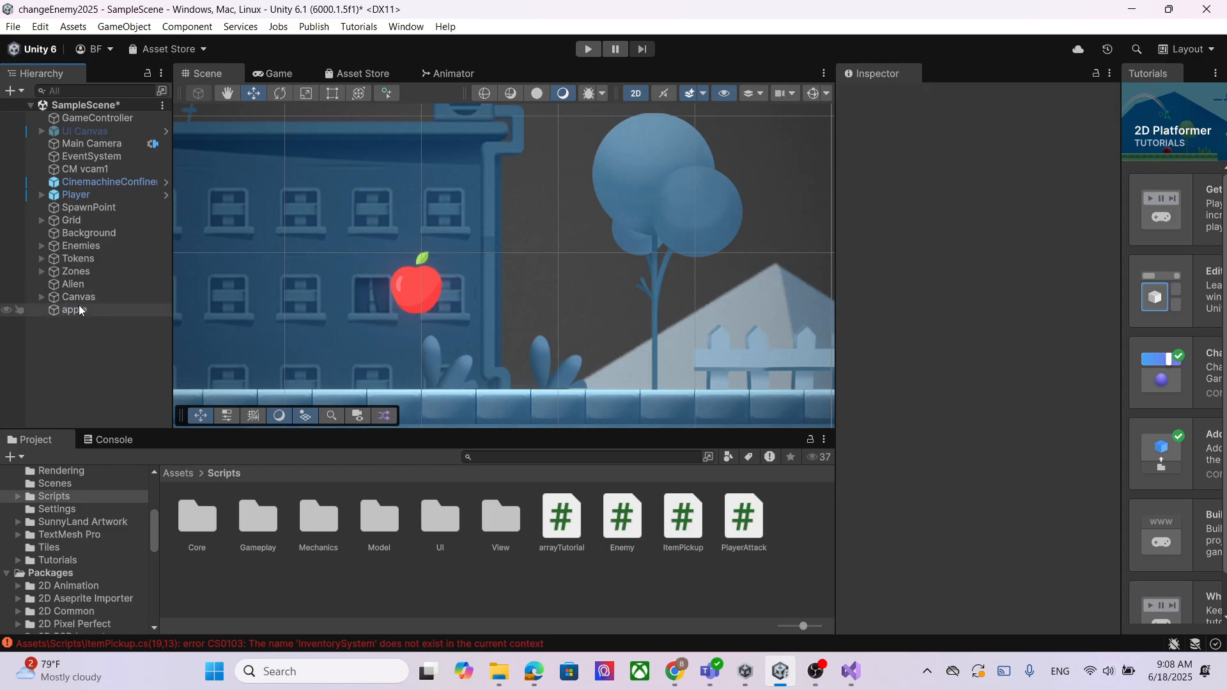
click(110, 313)
scroll(989, 523, down, 3)
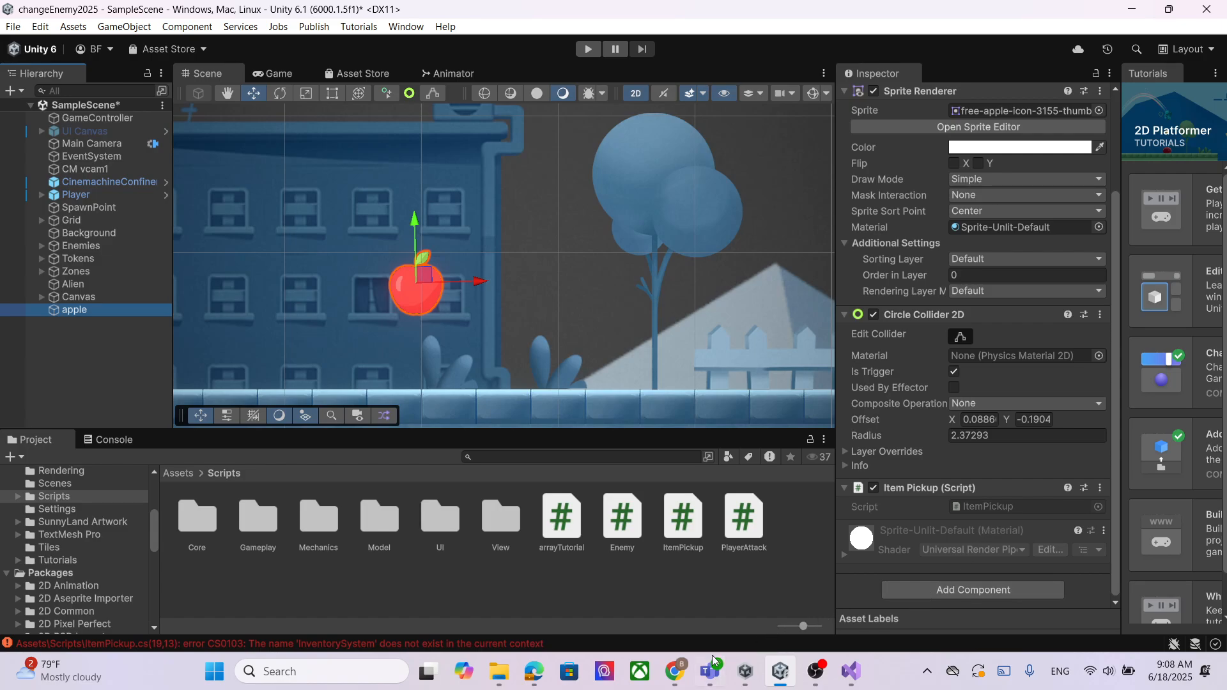
Switch to the pickup guide in Chrome, read the start of the Inventory system section, and return to Unity
click(675, 671)
scroll(546, 314, down, 5)
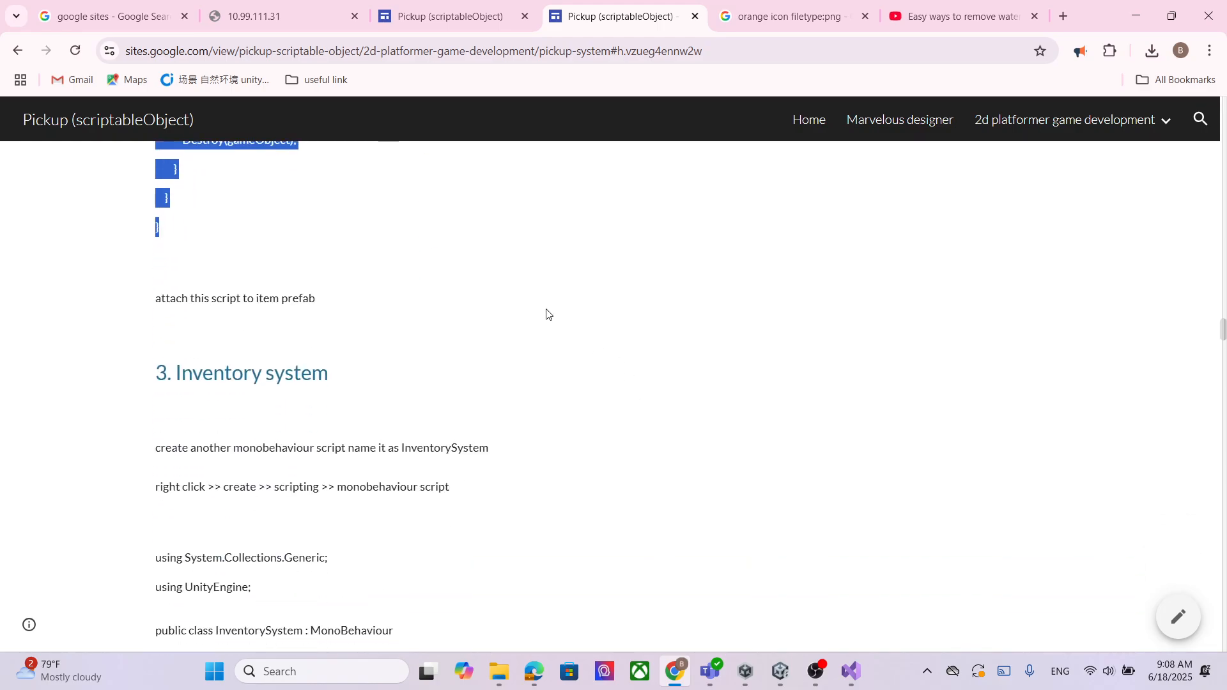
click(1136, 16)
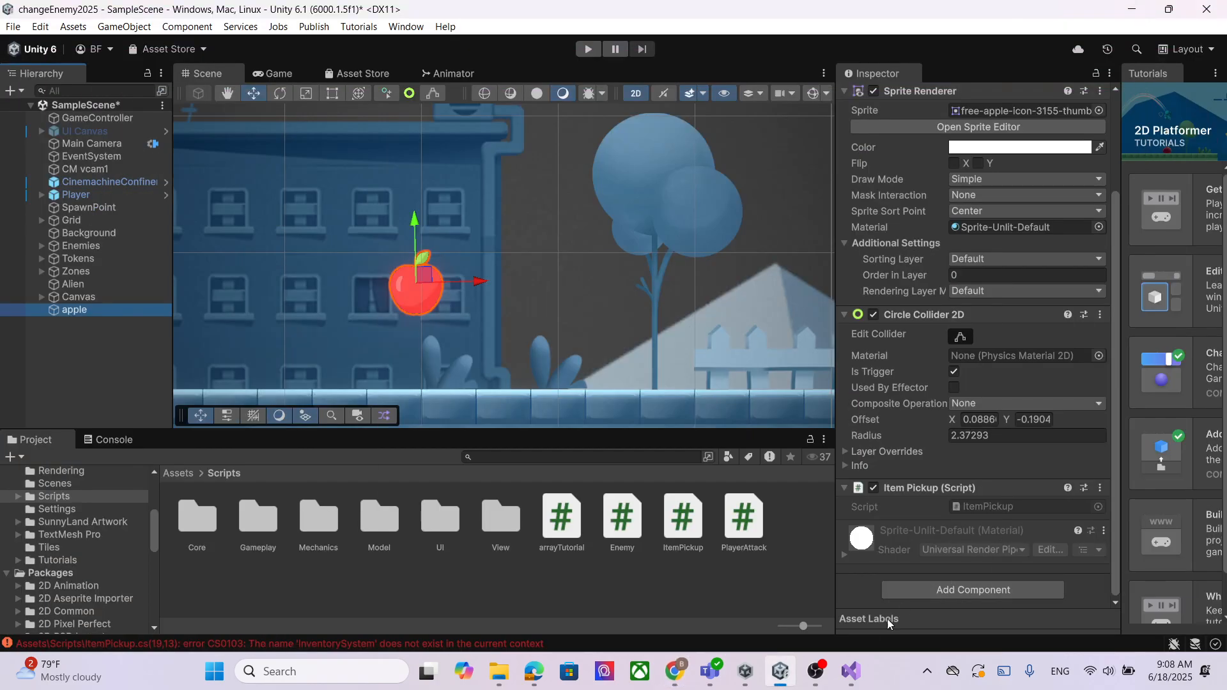